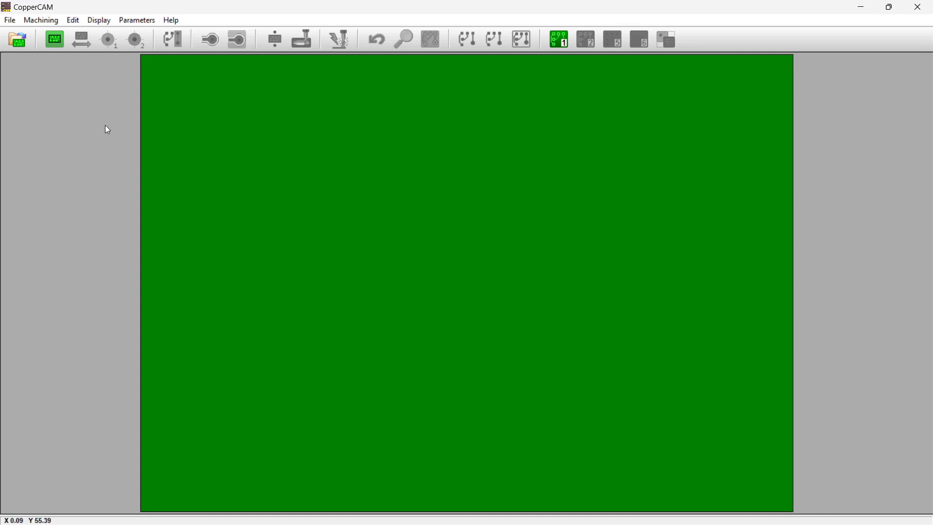
Review the specifications of tools 1 to 6 in the tool library, from the 2 mm drill bit to the 1.0 mm corn bit.
{"action": "left_click", "coordinate": [131, 22]}
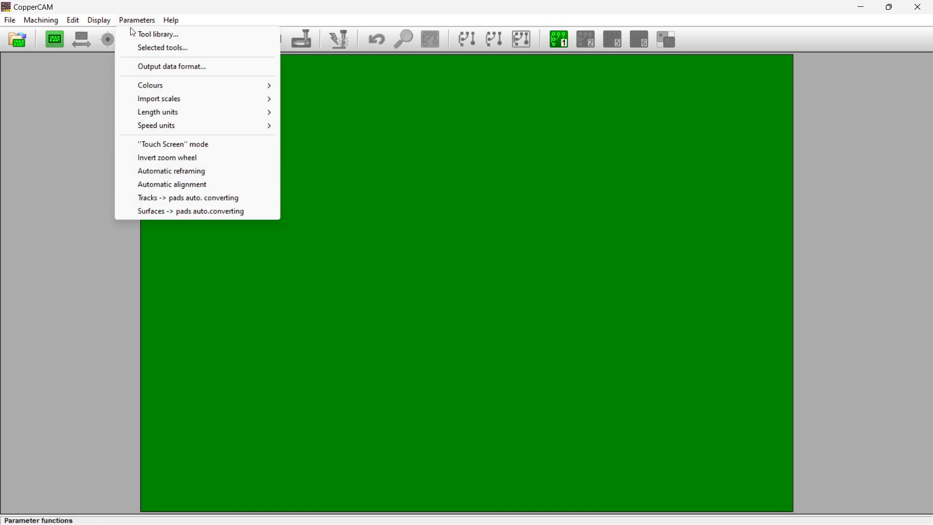
{"action": "left_click", "coordinate": [133, 34]}
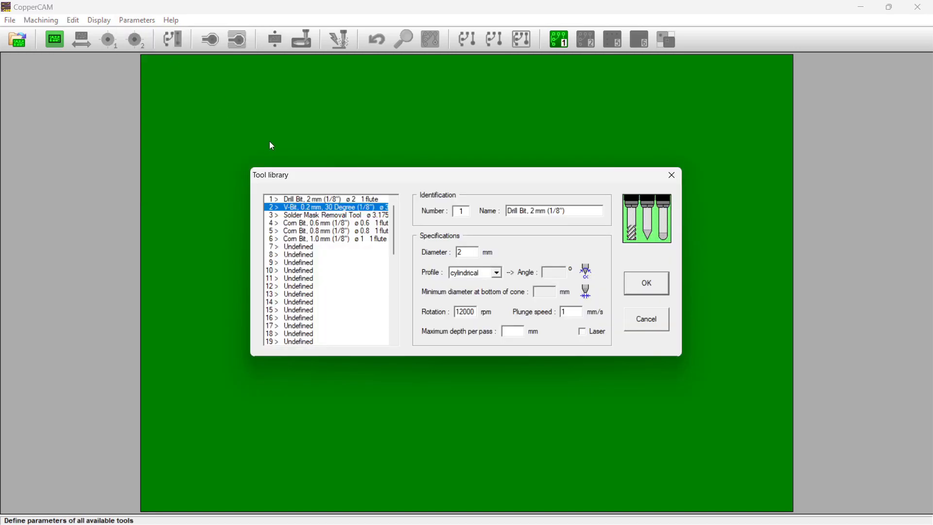
{"action": "left_click", "coordinate": [349, 199]}
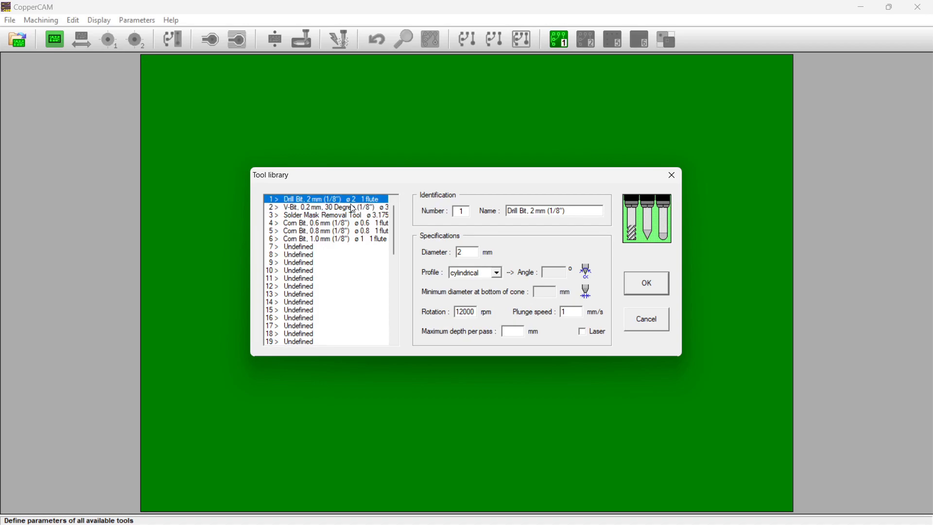
{"action": "left_click", "coordinate": [350, 207]}
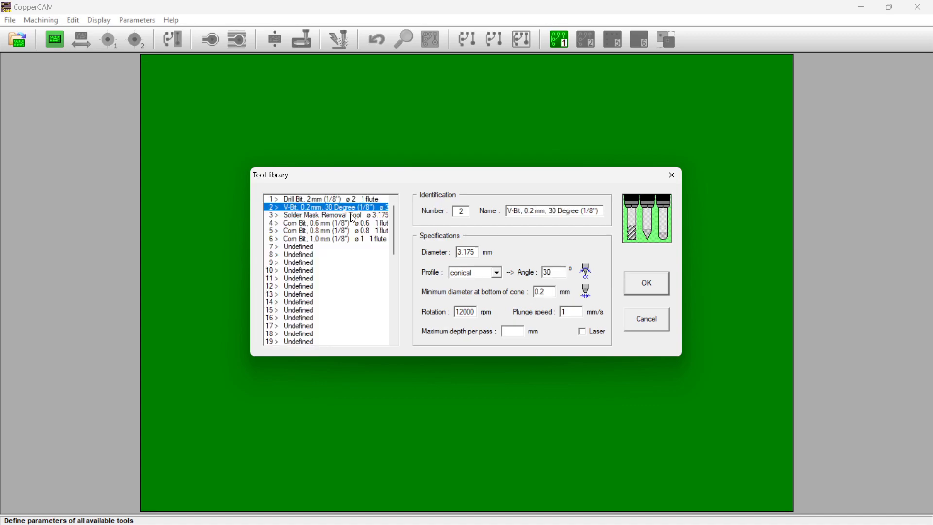
{"action": "left_click", "coordinate": [353, 215]}
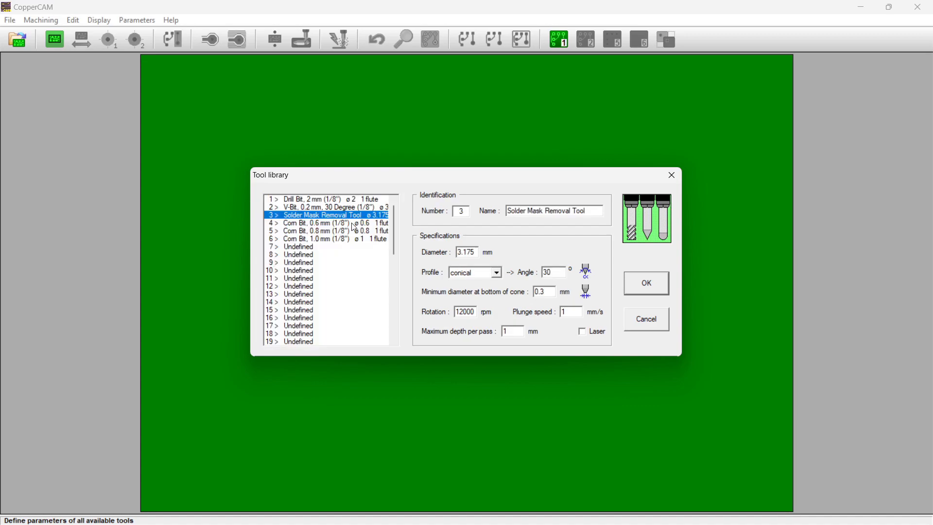
{"action": "left_click", "coordinate": [352, 225]}
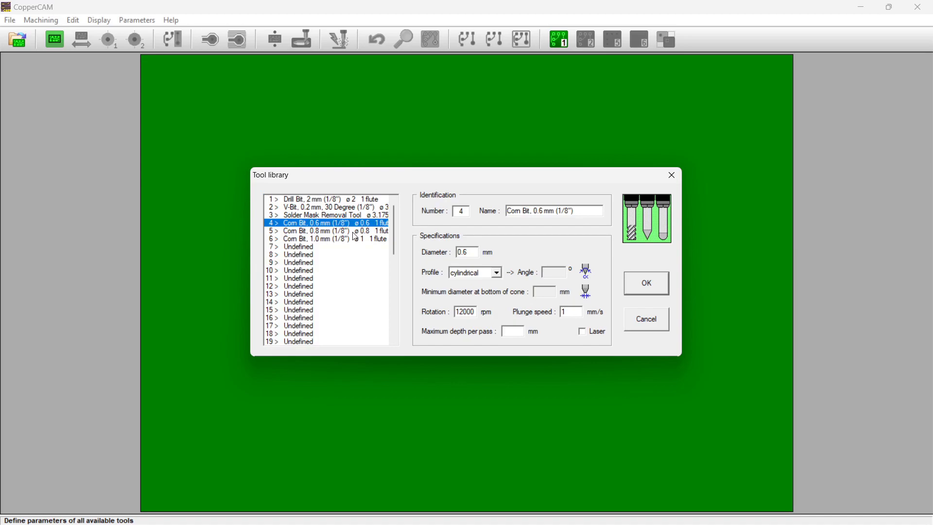
{"action": "left_click", "coordinate": [353, 233]}
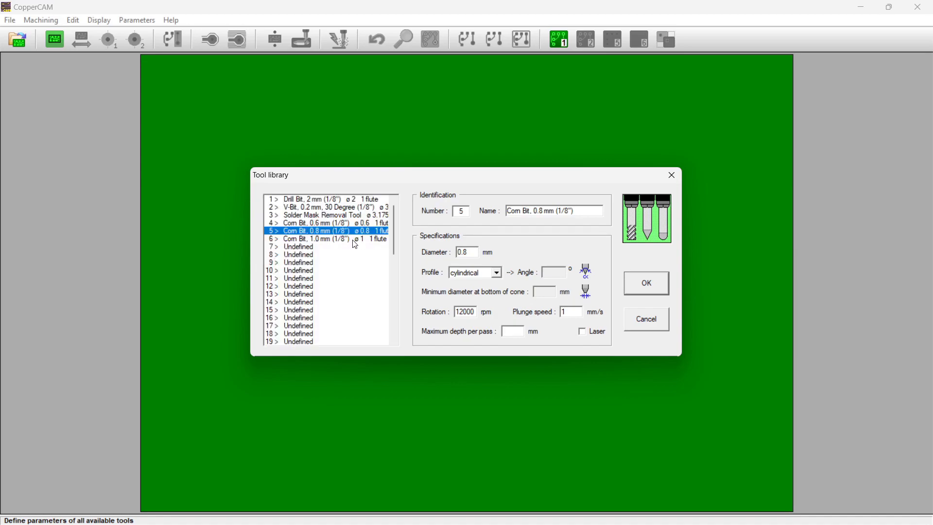
{"action": "left_click", "coordinate": [353, 240]}
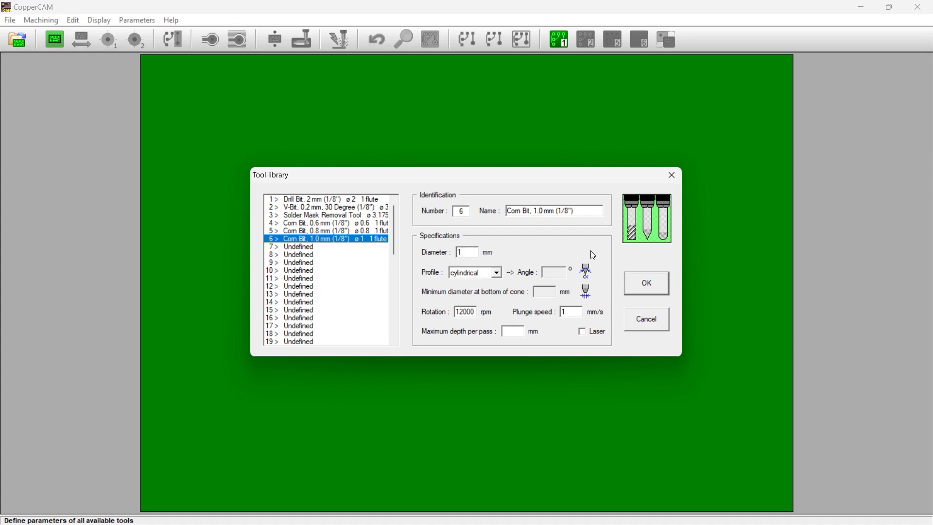
{"action": "left_click", "coordinate": [638, 284]}
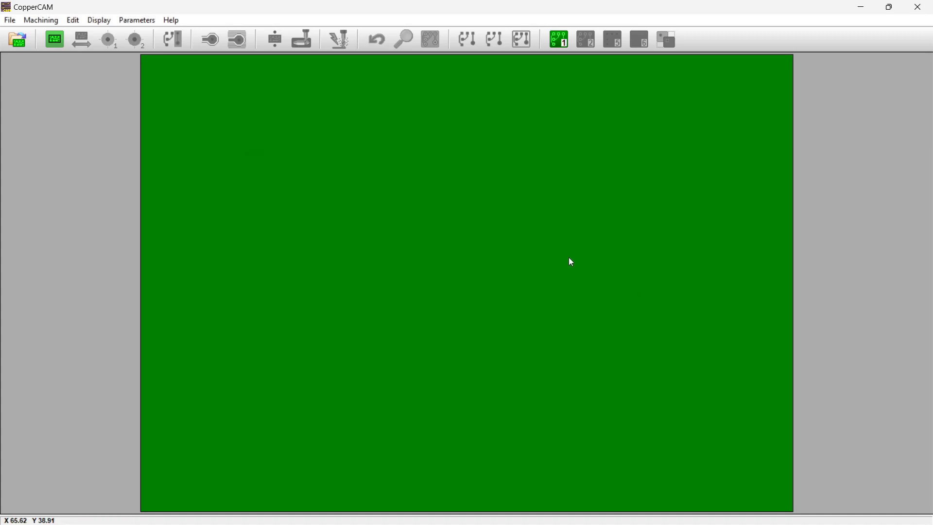
Review the active engraving, hatching, cutting, centering and drilling tools and accept the settings.
{"action": "left_click", "coordinate": [136, 22]}
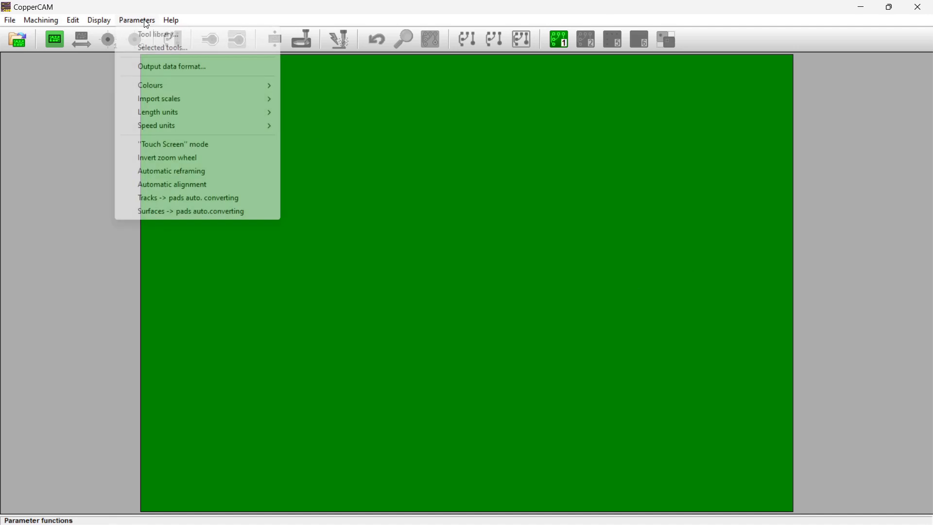
{"action": "left_click", "coordinate": [134, 48]}
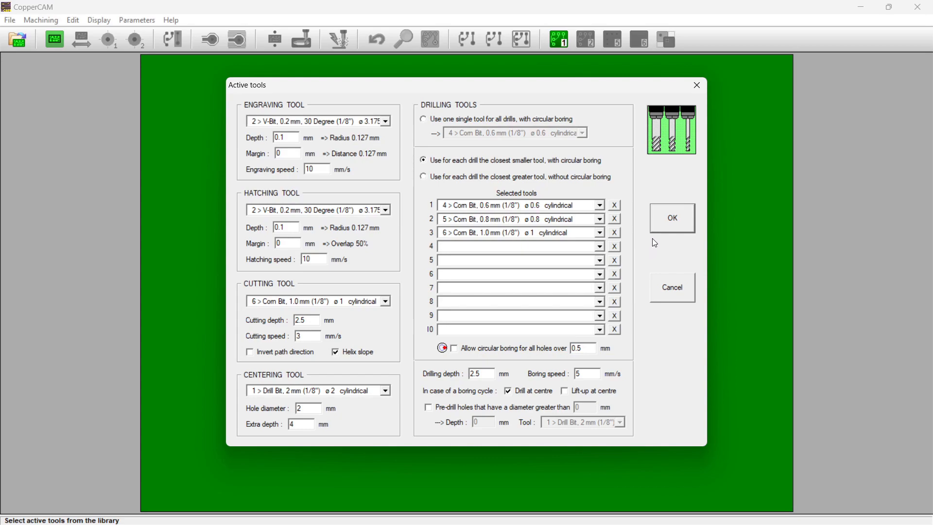
{"action": "left_click", "coordinate": [662, 223]}
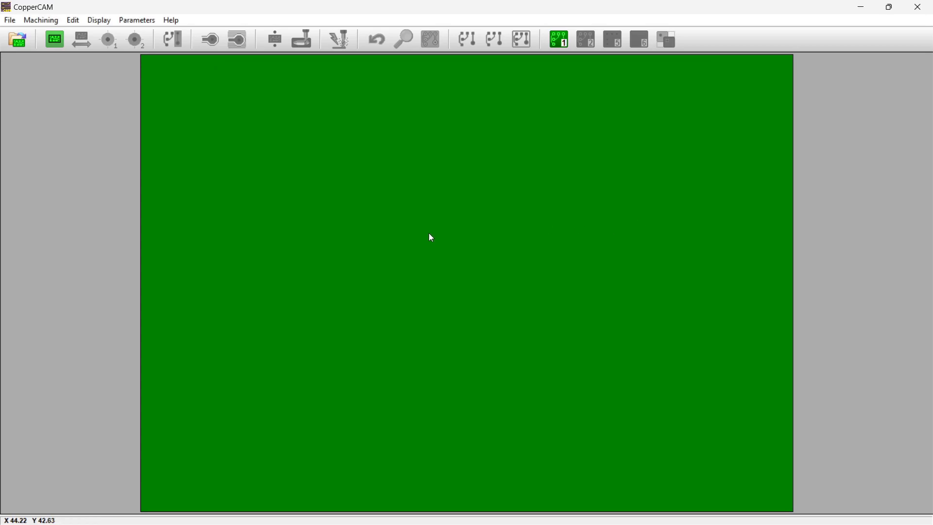
Review the output data format settings and accept them.
{"action": "left_click", "coordinate": [134, 22]}
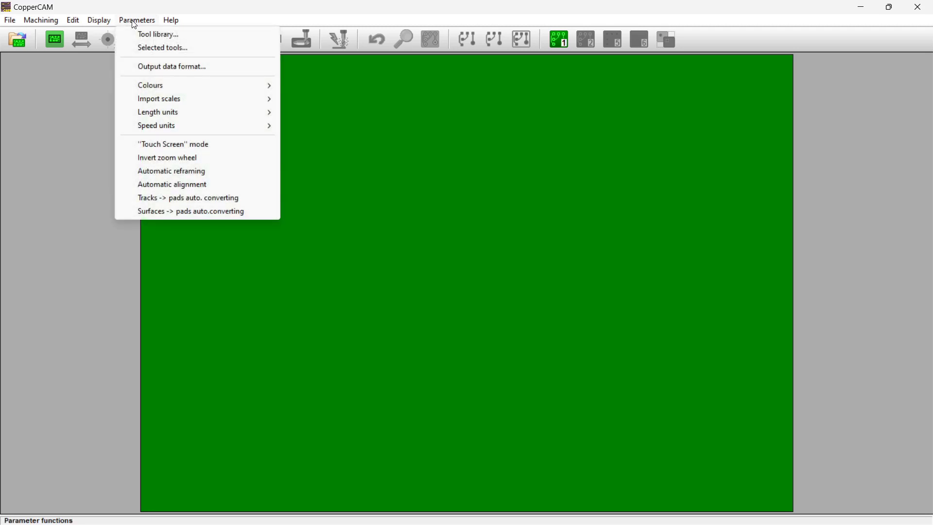
{"action": "left_click", "coordinate": [227, 71]}
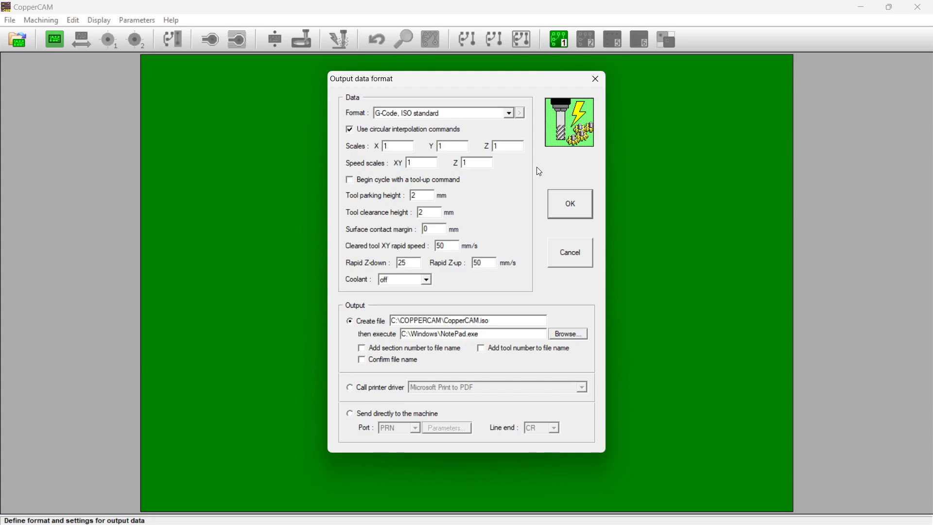
{"action": "left_click", "coordinate": [555, 198]}
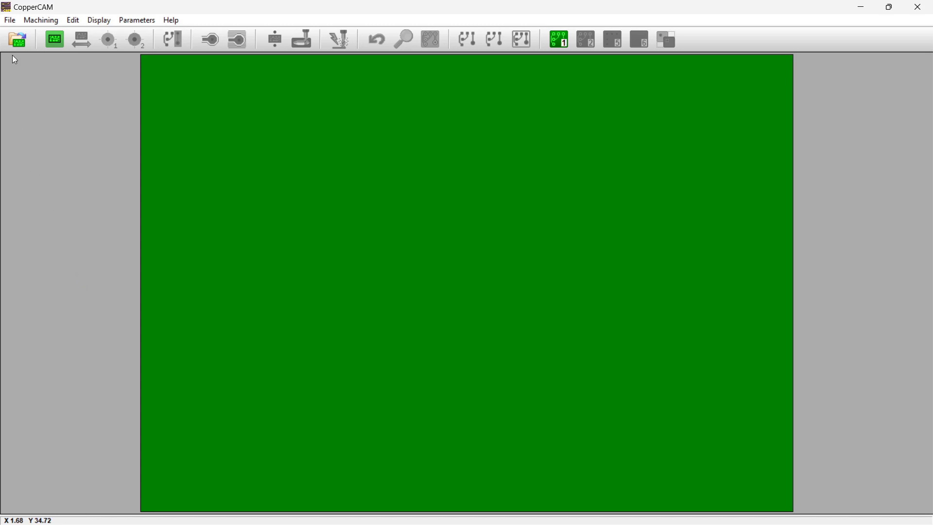
Create a new project with LED Board-B_Cu.gbr as the solder side and LED Board-F_Cu.gbr as the component side.
{"action": "mouse_move", "coordinate": [18, 43]}
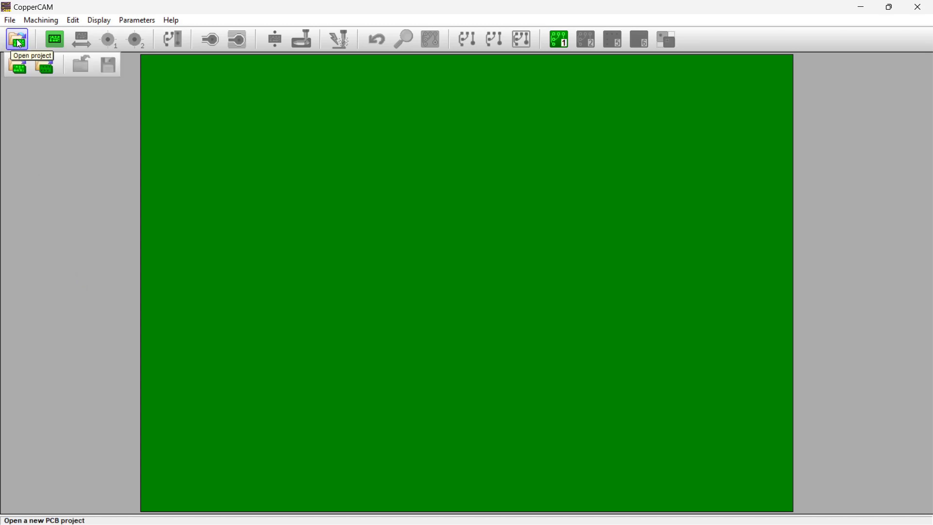
{"action": "left_click", "coordinate": [20, 44]}
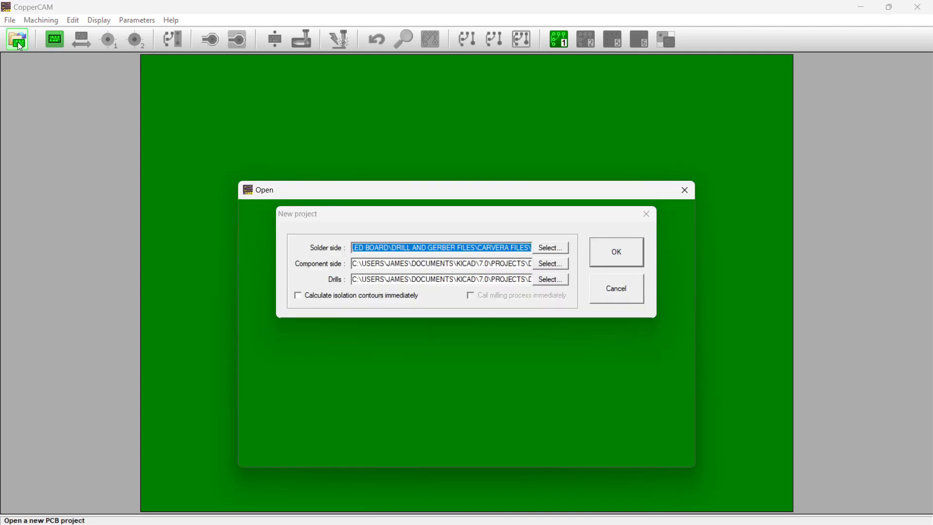
{"action": "left_click_drag", "start_coordinate": [304, 194], "coordinate": [310, 336]}
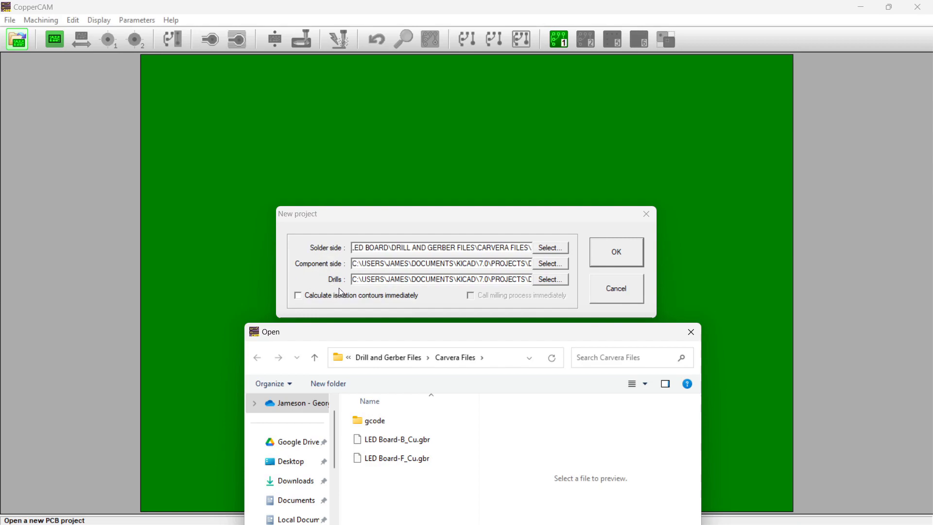
{"action": "left_click_drag", "start_coordinate": [323, 338], "coordinate": [330, 158]}
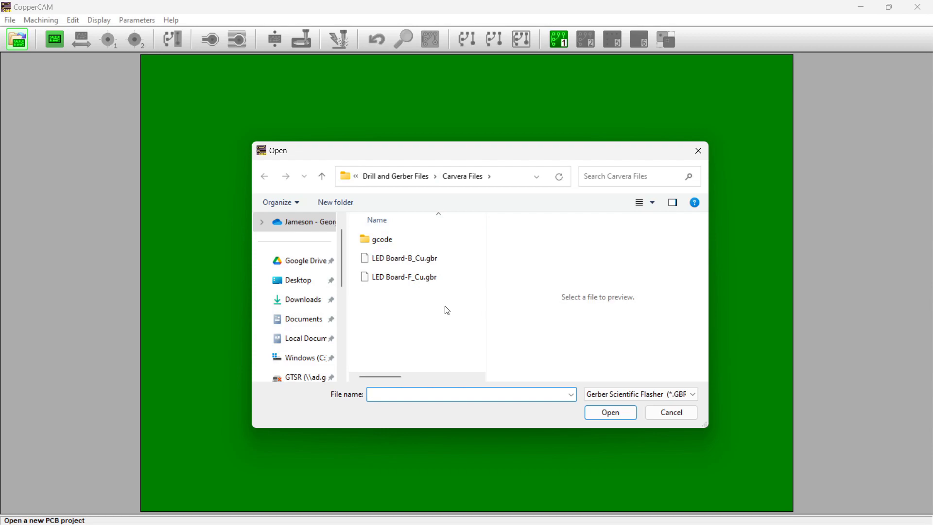
{"action": "double_click", "coordinate": [432, 261]}
{"action": "left_click", "coordinate": [550, 264]}
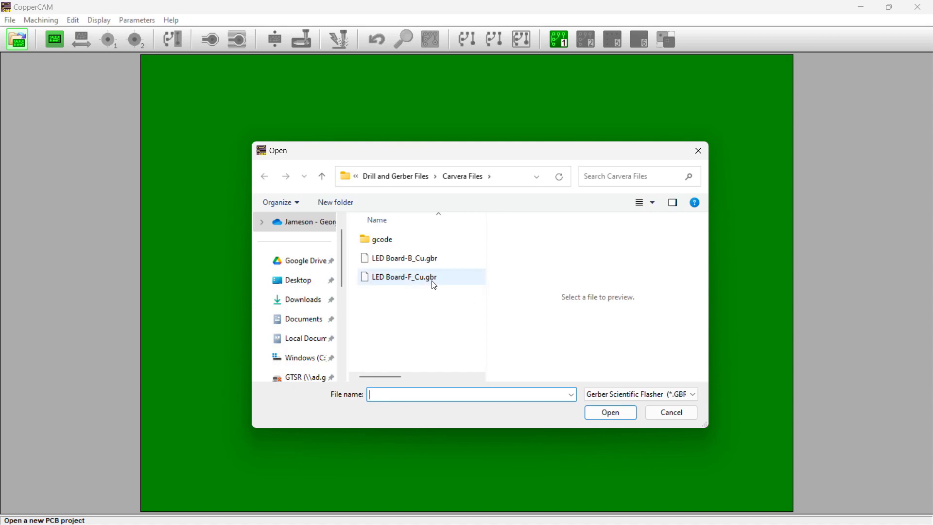
{"action": "double_click", "coordinate": [433, 278]}
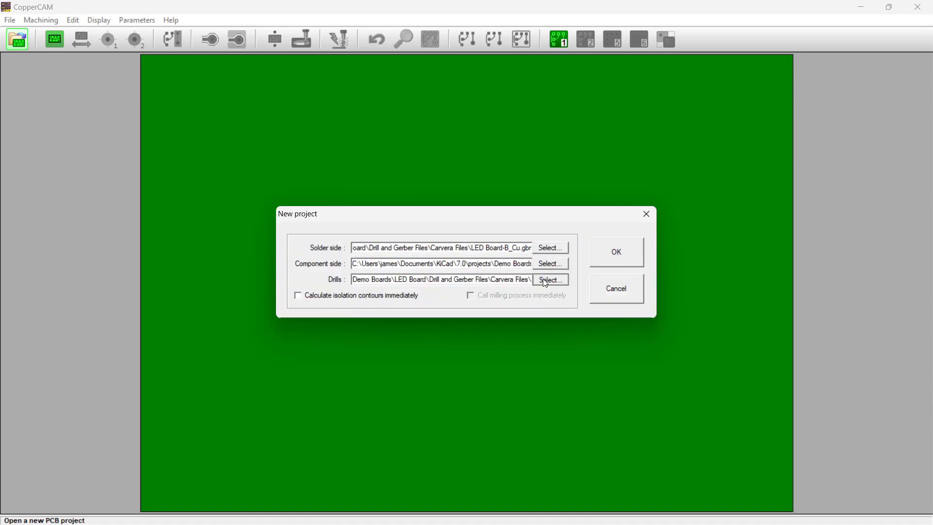
Choose LED Board.drl as the drills file, load the project and accept the Excellon import as valid.
{"action": "left_click", "coordinate": [551, 279]}
{"action": "double_click", "coordinate": [423, 262]}
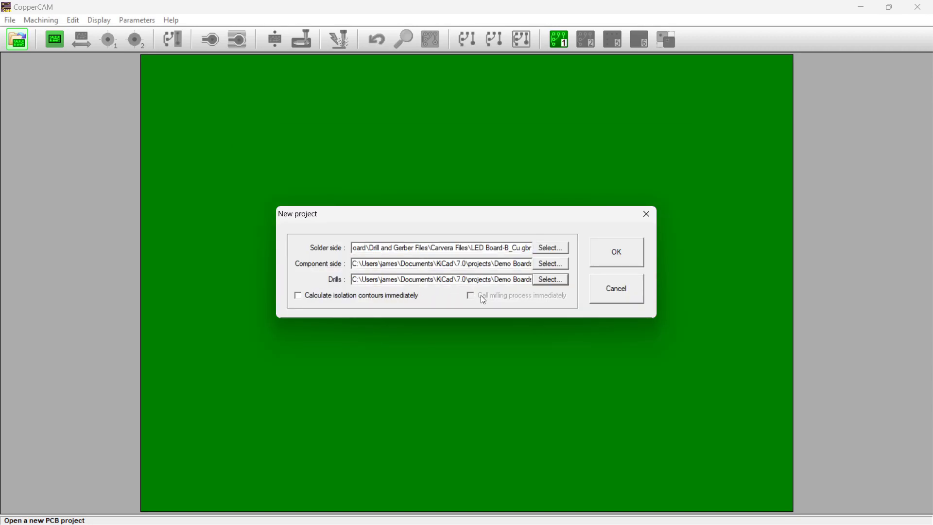
{"action": "left_click", "coordinate": [602, 248]}
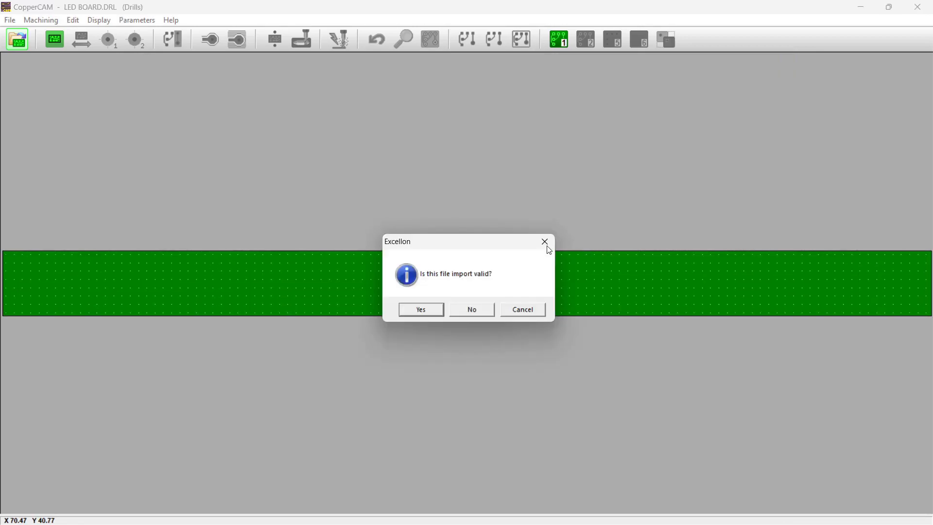
{"action": "left_click", "coordinate": [424, 309]}
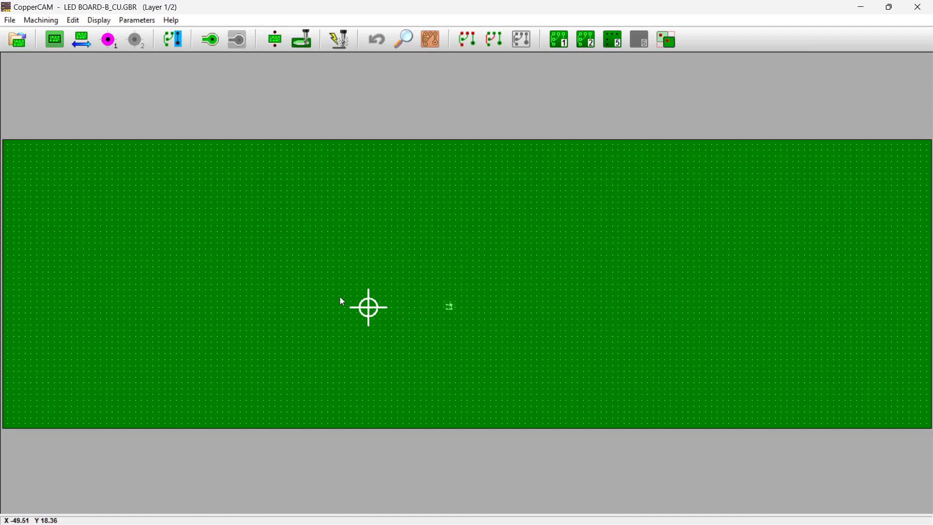
Reframe the board around the imported layers and drill holes.
{"action": "mouse_move", "coordinate": [54, 42]}
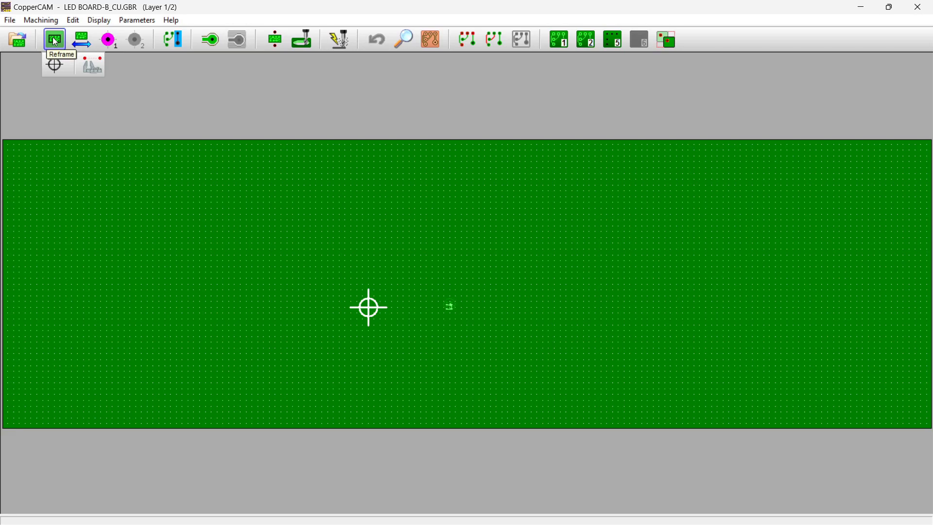
{"action": "left_click", "coordinate": [55, 42]}
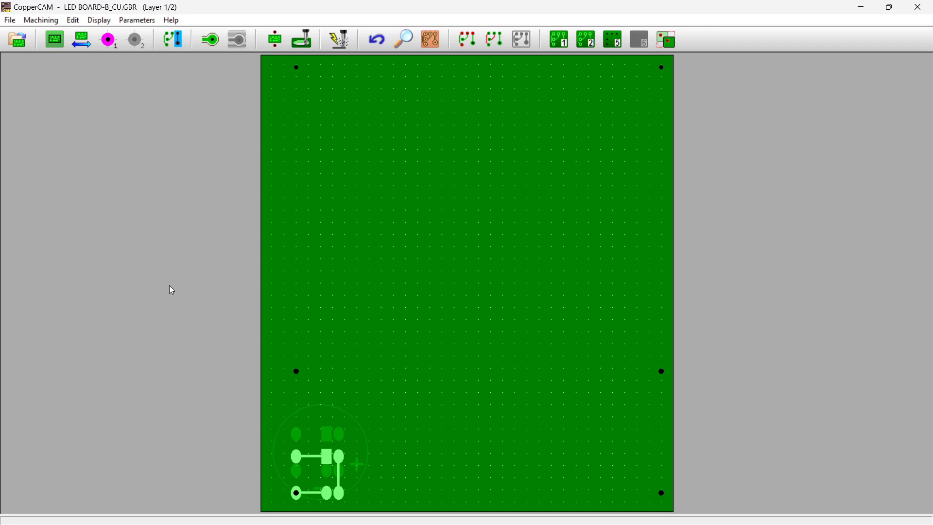
Display layer 2 as the active layer and return to layer 1 to compare the front and back copper.
{"action": "mouse_move", "coordinate": [83, 44]}
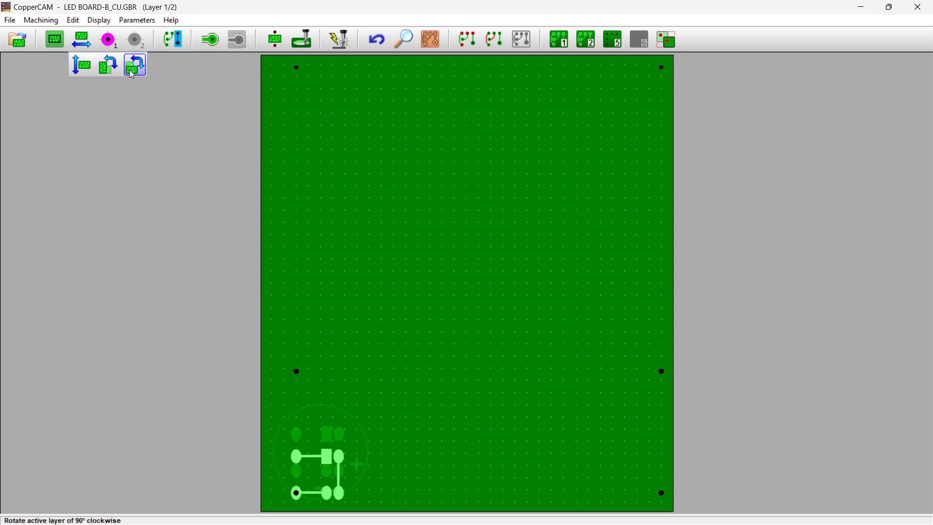
{"action": "mouse_move", "coordinate": [127, 42]}
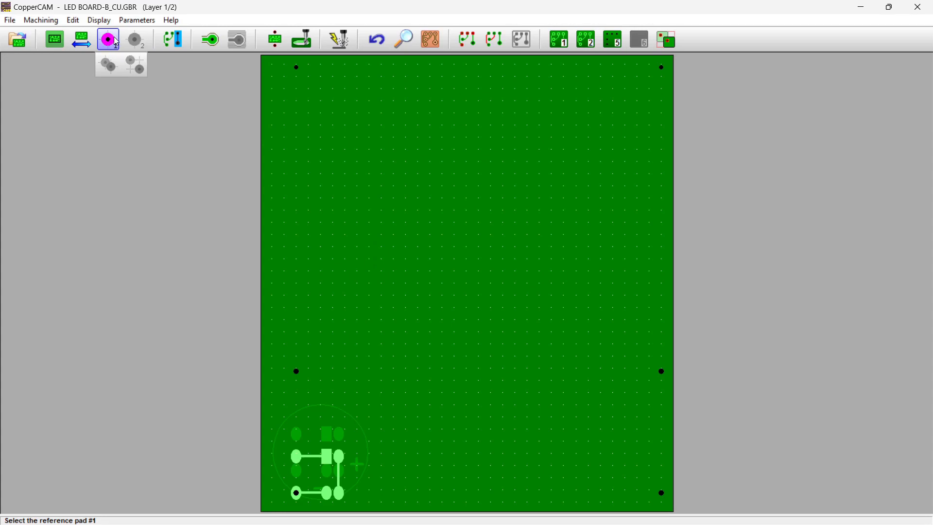
{"action": "mouse_move", "coordinate": [559, 43]}
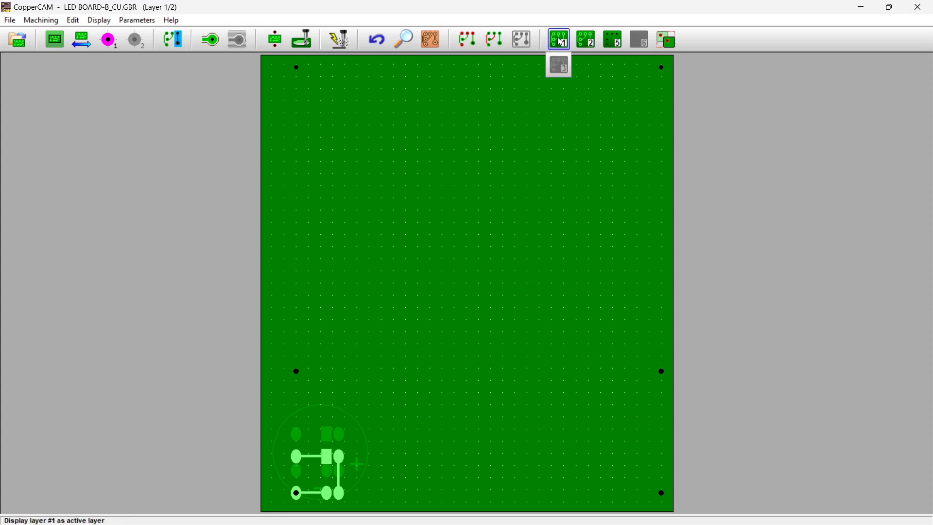
{"action": "mouse_move", "coordinate": [593, 43]}
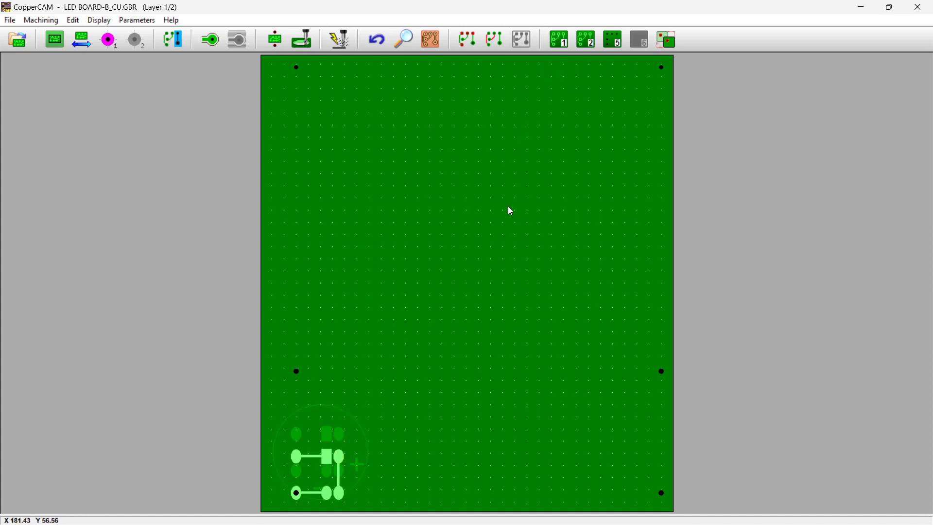
{"action": "left_click", "coordinate": [587, 40]}
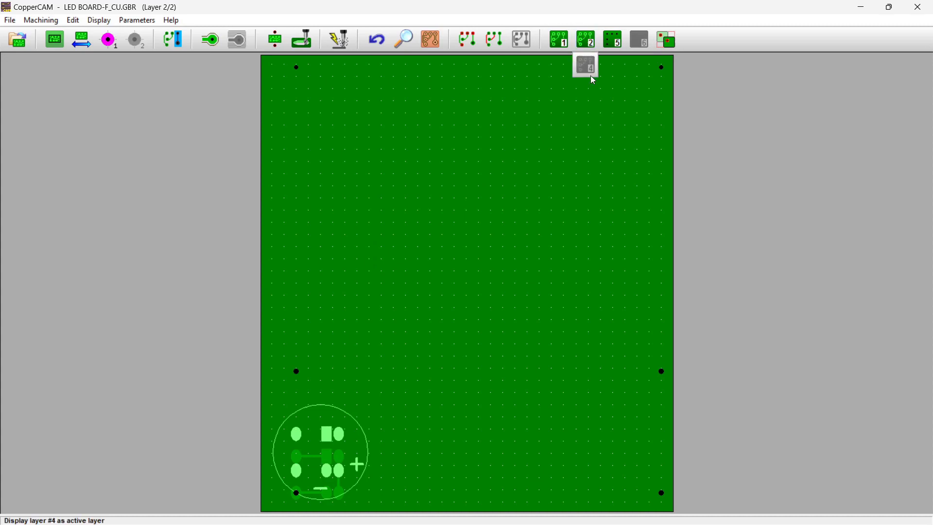
{"action": "left_click", "coordinate": [560, 40]}
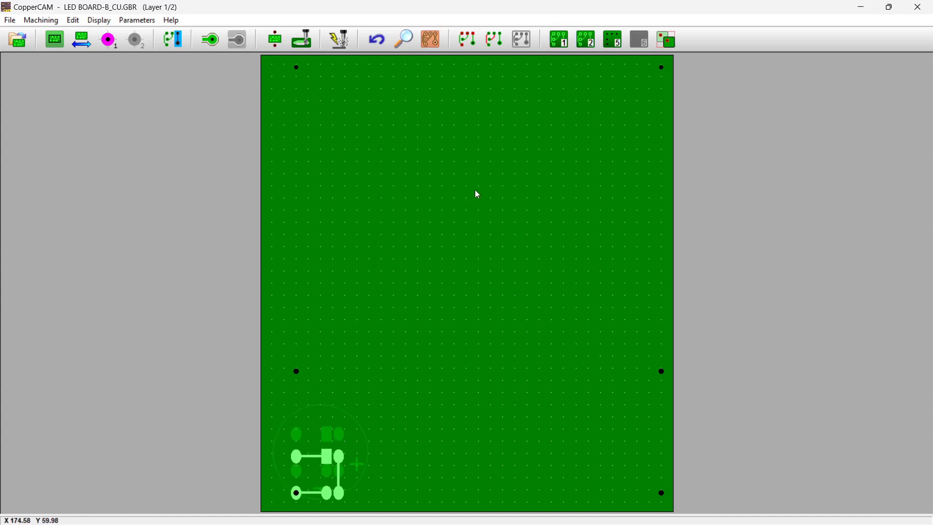
Set the lower-left drilled pad of the back copper layer as reference pad #1.
{"action": "left_click", "coordinate": [109, 40]}
{"action": "mouse_move", "coordinate": [297, 494]}
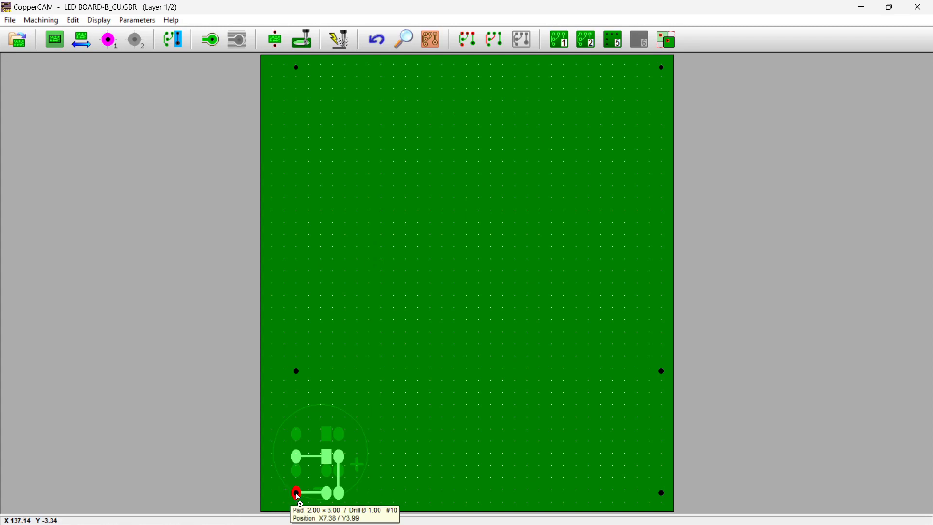
{"action": "left_click", "coordinate": [298, 494]}
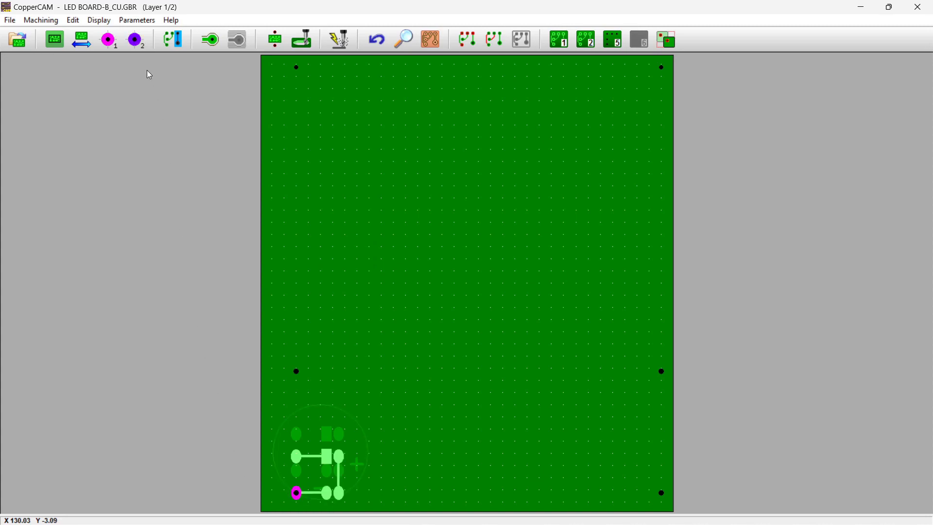
Set the upper-right pad of the back copper layer as reference pad #2.
{"action": "left_click", "coordinate": [137, 41]}
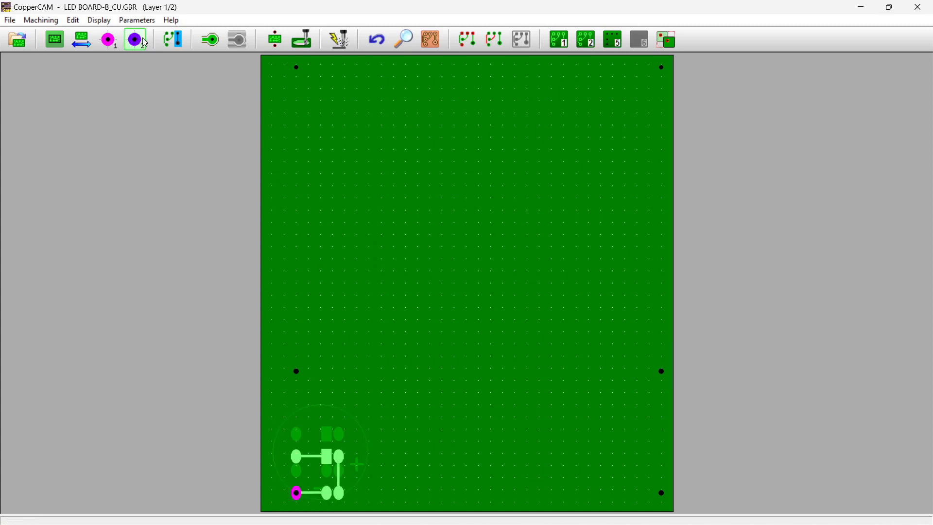
{"action": "left_click", "coordinate": [346, 456]}
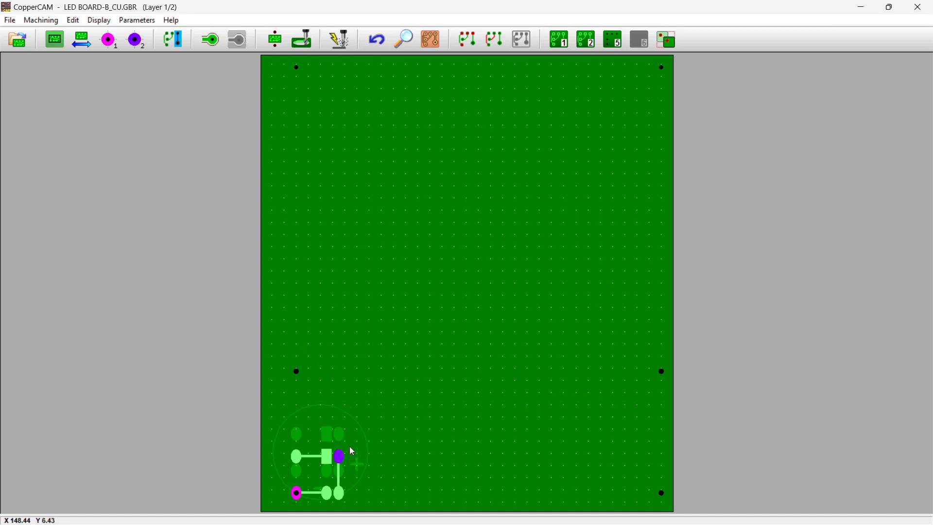
Align the front copper layer's lower-left pad with reference pad #1 and reframe the board around the layers.
{"action": "left_click", "coordinate": [586, 40]}
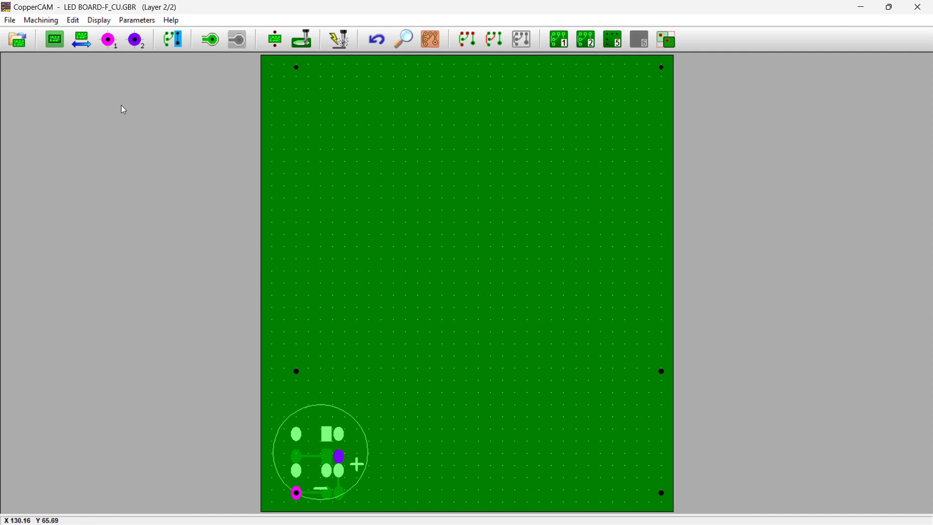
{"action": "left_click", "coordinate": [110, 41]}
{"action": "left_click", "coordinate": [108, 65]}
{"action": "left_click", "coordinate": [298, 469]}
{"action": "left_click", "coordinate": [297, 469]}
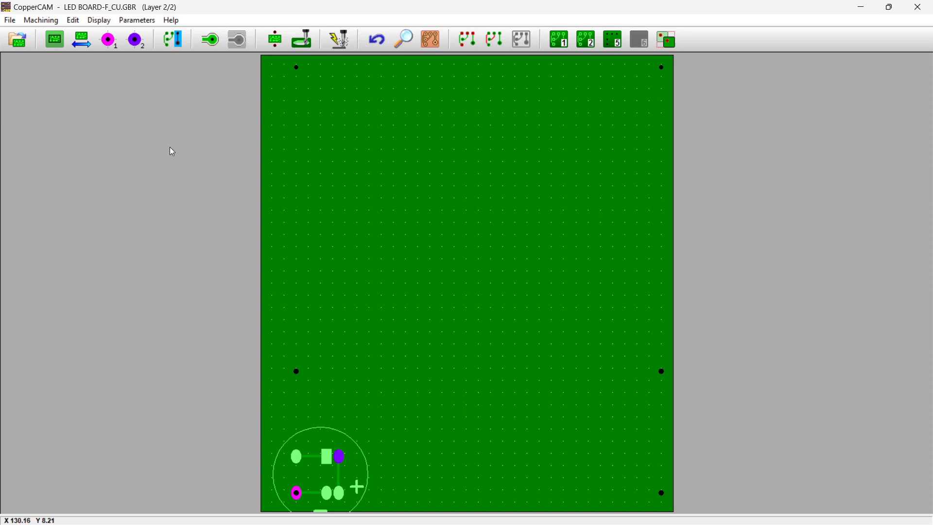
{"action": "left_click", "coordinate": [58, 41]}
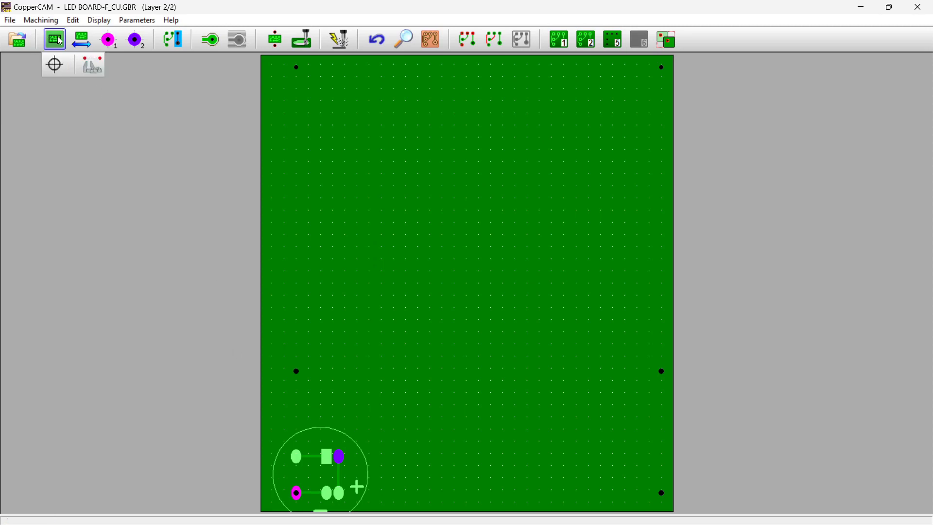
{"action": "left_click", "coordinate": [57, 40]}
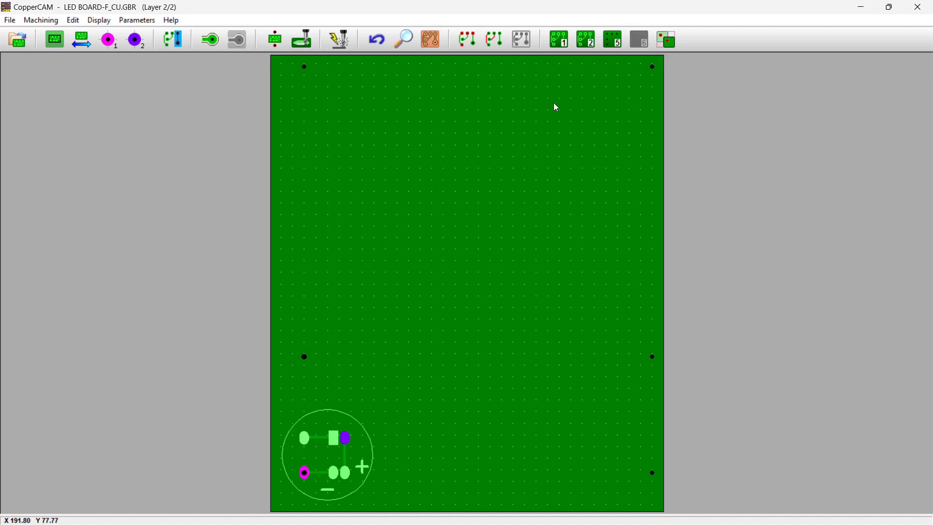
Display the drills layer, rotate it 90° counter-clockwise and reframe the board.
{"action": "left_click", "coordinate": [613, 41]}
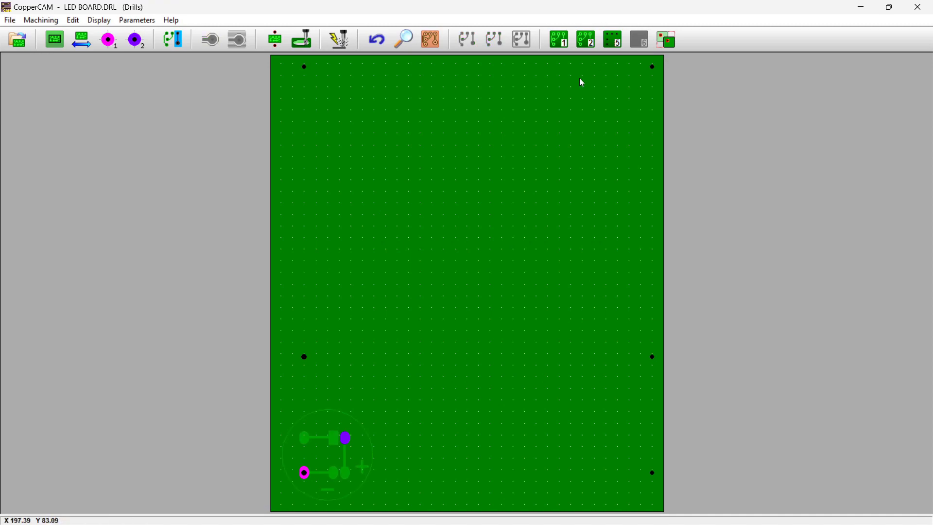
{"action": "mouse_move", "coordinate": [78, 43]}
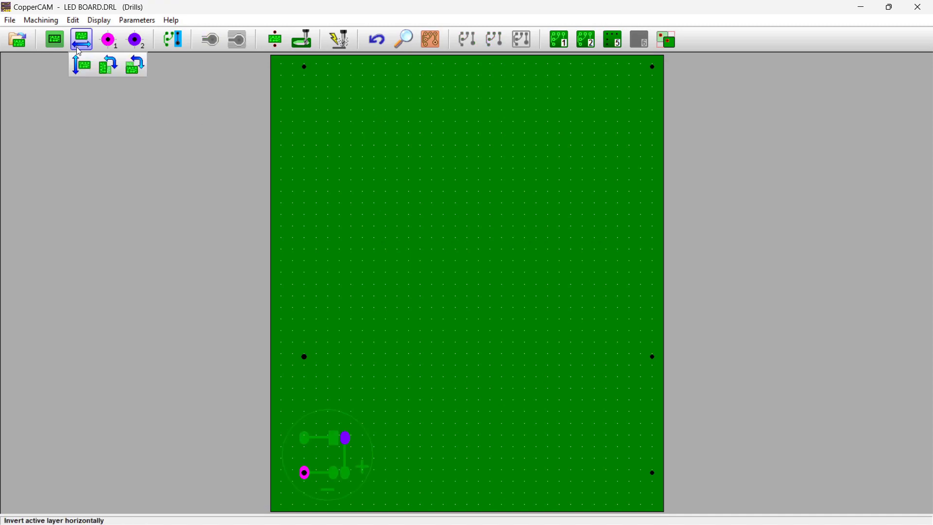
{"action": "left_click", "coordinate": [105, 66]}
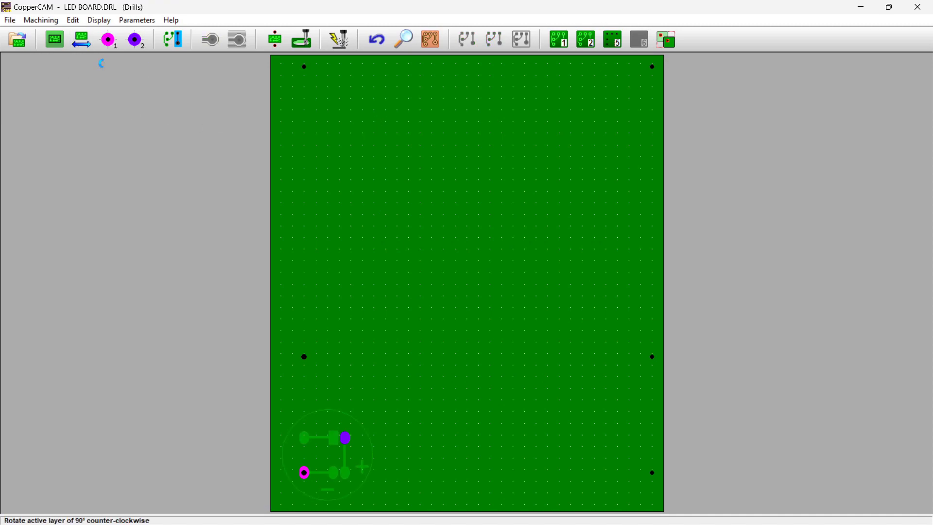
{"action": "left_click", "coordinate": [63, 42]}
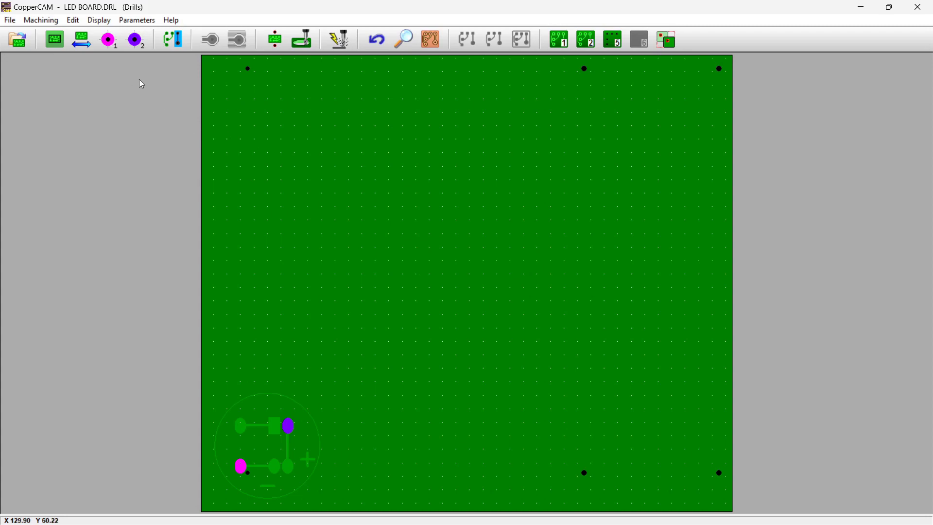
Align the drill layer's lower-left hole with reference pad #1 and adjust its upper-right hole to reference pad #2.
{"action": "left_click", "coordinate": [109, 40]}
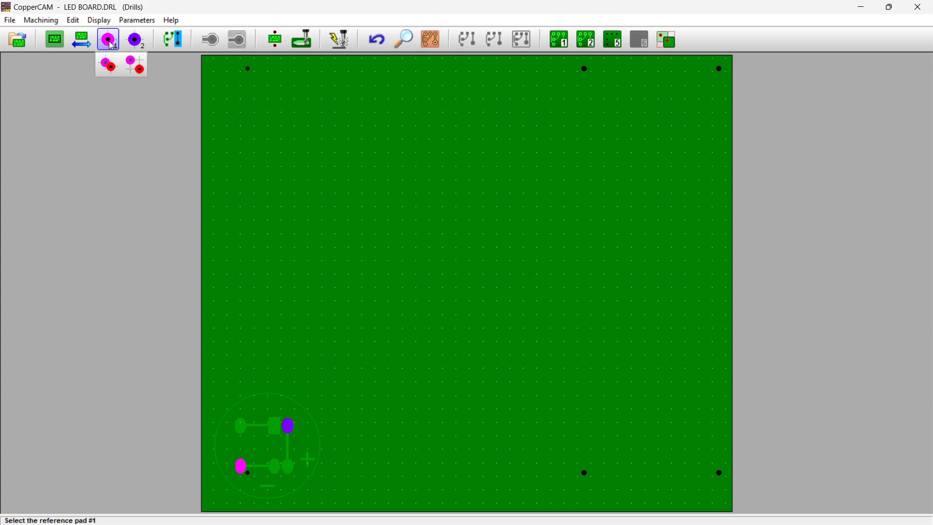
{"action": "left_click", "coordinate": [109, 66]}
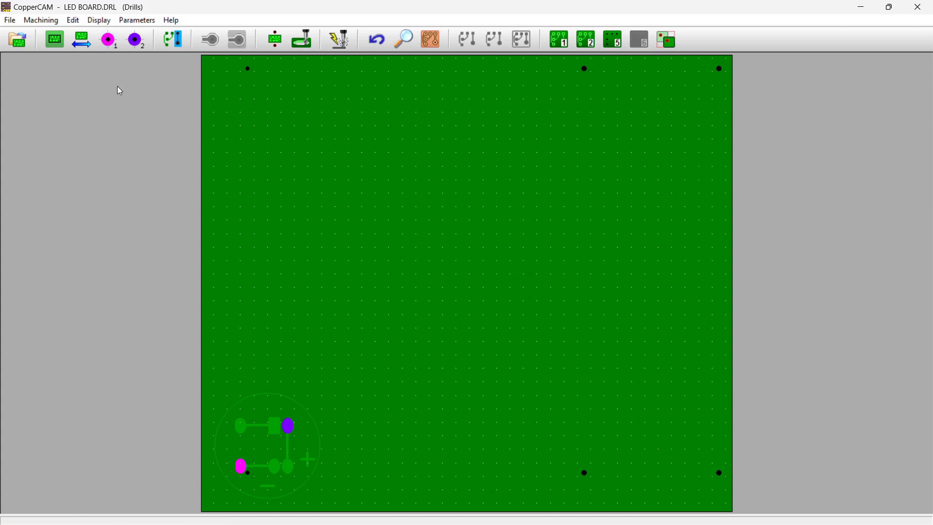
{"action": "left_click", "coordinate": [250, 472]}
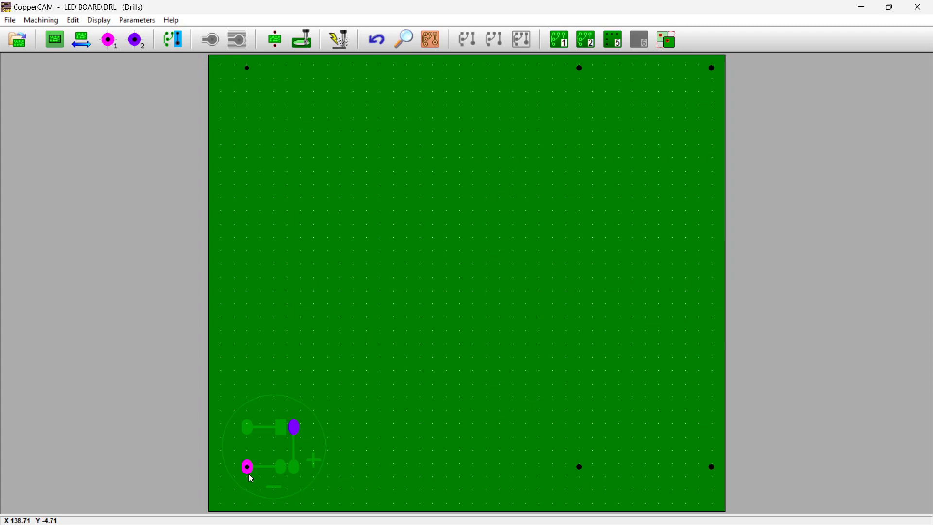
{"action": "left_click", "coordinate": [135, 39]}
{"action": "left_click", "coordinate": [140, 67]}
{"action": "left_click", "coordinate": [712, 68]}
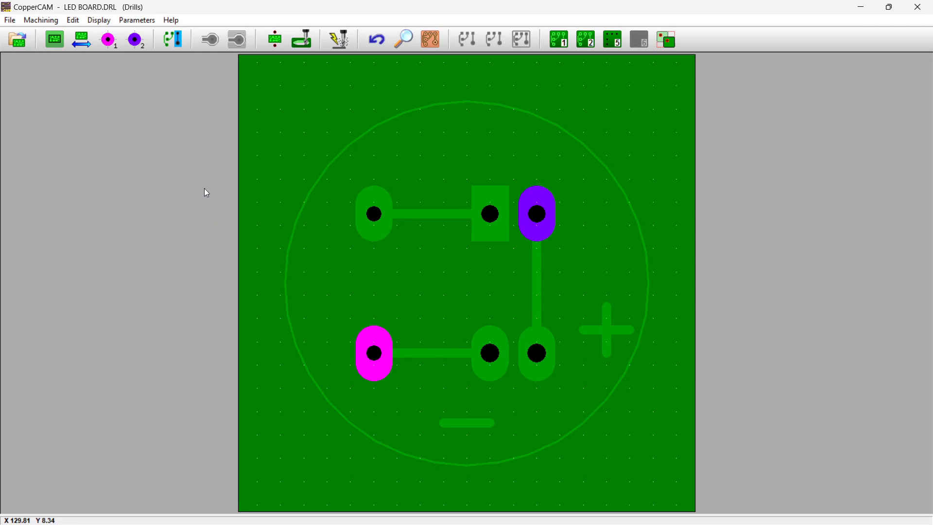
Add two centering holes about 25 mm apart, above and below the circuit on its vertical centre line.
{"action": "left_click", "coordinate": [275, 40]}
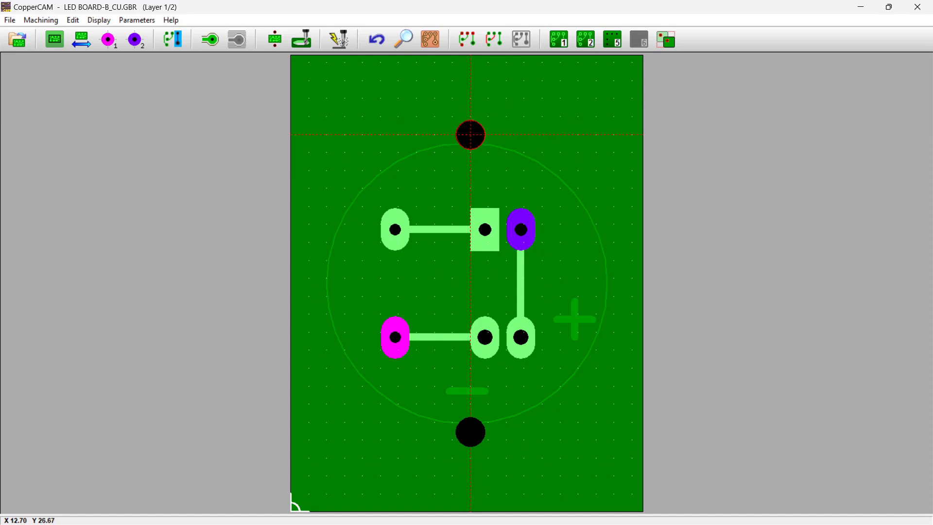
{"action": "left_click", "coordinate": [471, 98]}
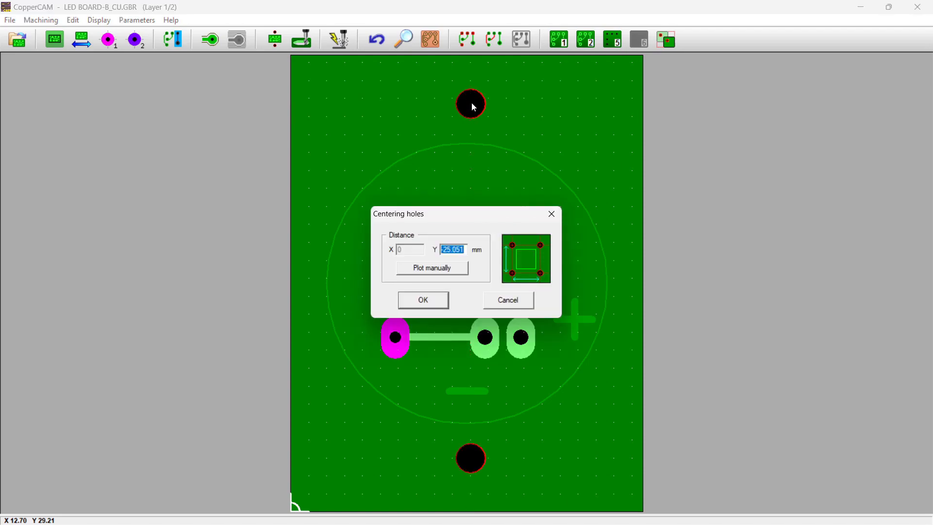
{"action": "left_click", "coordinate": [434, 300]}
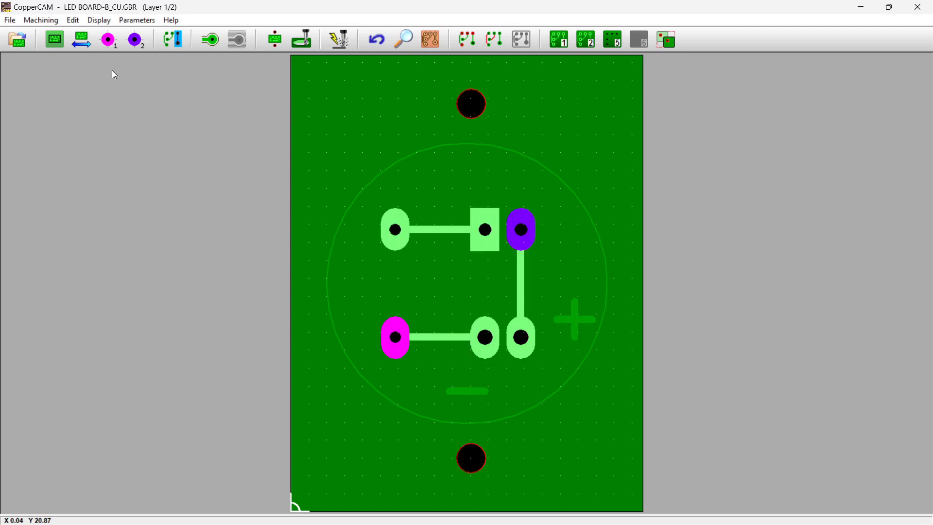
Recentre the circuit between the two centering holes.
{"action": "left_click", "coordinate": [41, 20]}
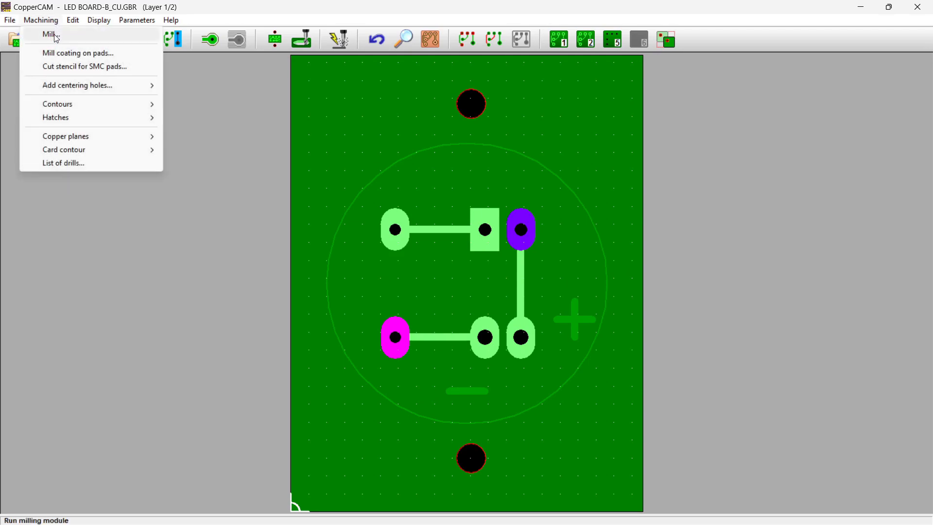
{"action": "mouse_move", "coordinate": [152, 85]}
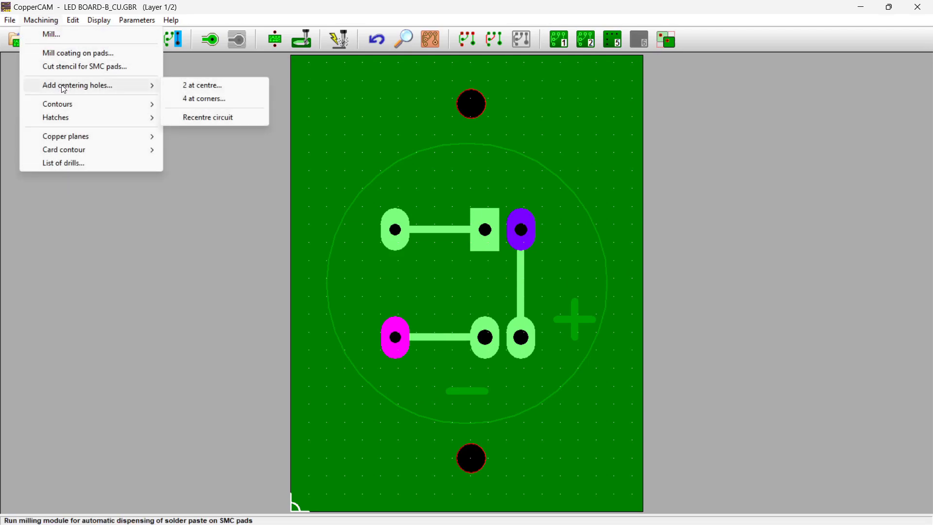
{"action": "left_click", "coordinate": [214, 118]}
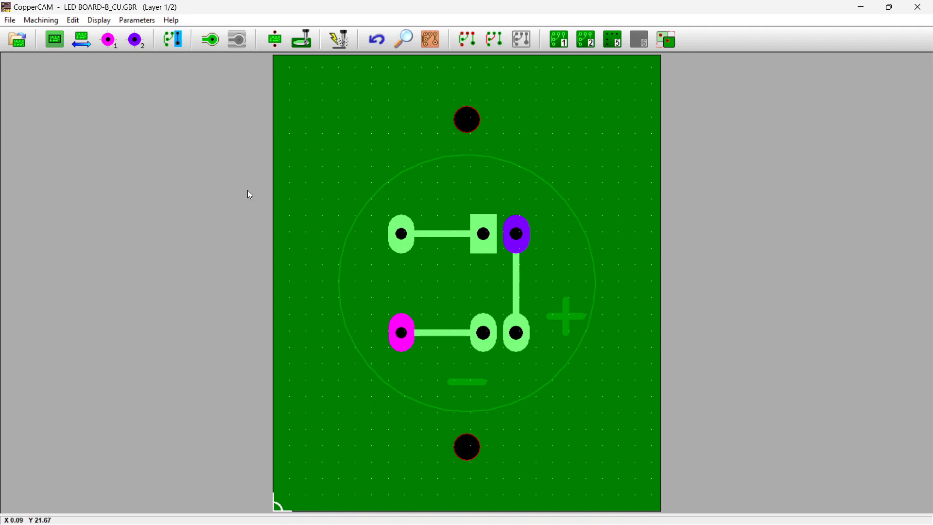
Set the origin of coordinates by plotting it manually on the lower centering hole.
{"action": "mouse_move", "coordinate": [60, 45]}
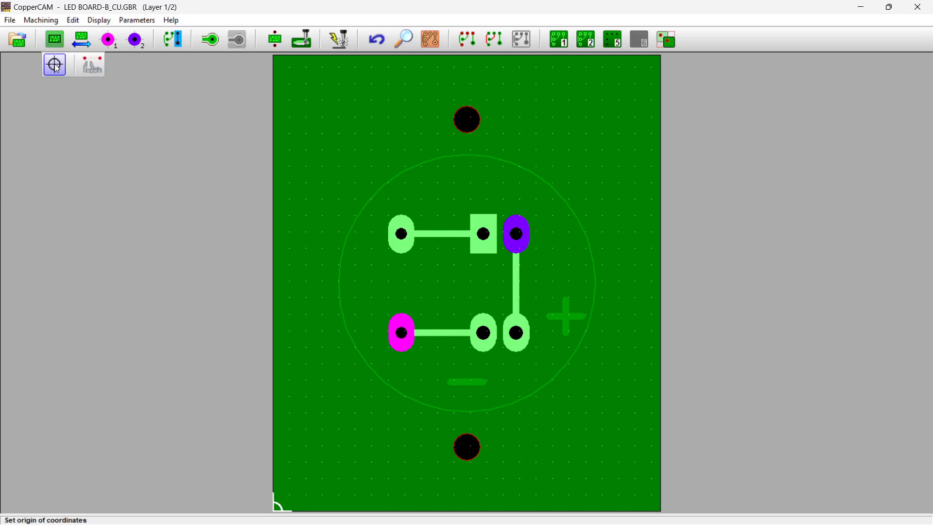
{"action": "left_click", "coordinate": [55, 65]}
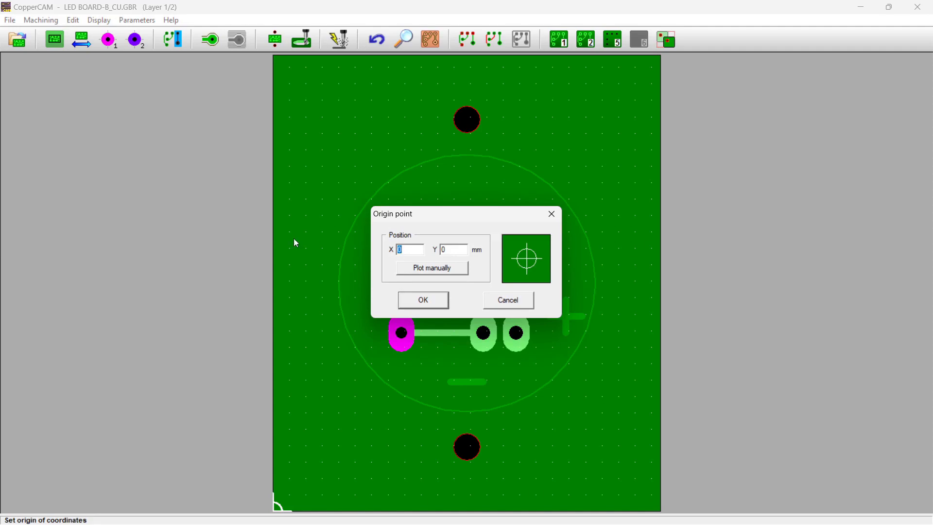
{"action": "left_click", "coordinate": [403, 270]}
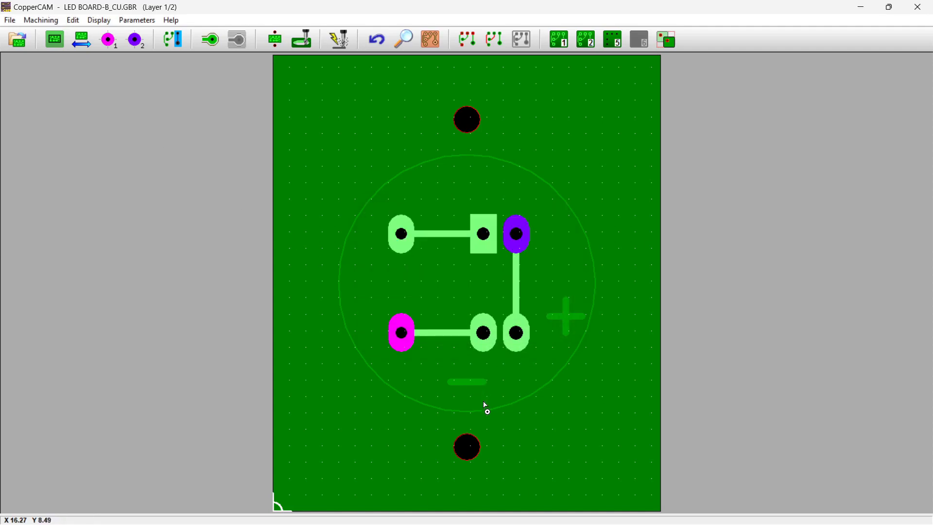
{"action": "left_click", "coordinate": [469, 446]}
Reframe the board with a 10 mm margin and 1.6 mm thickness, accepting 1.6 mm as the drilling and cutting depth.
{"action": "key", "text": "ctrl+d"}
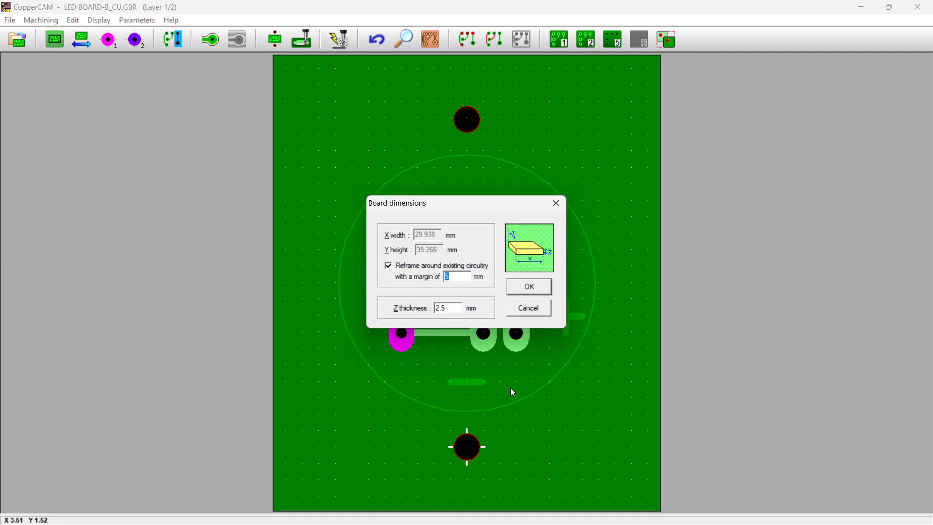
{"action": "left_click", "coordinate": [520, 309]}
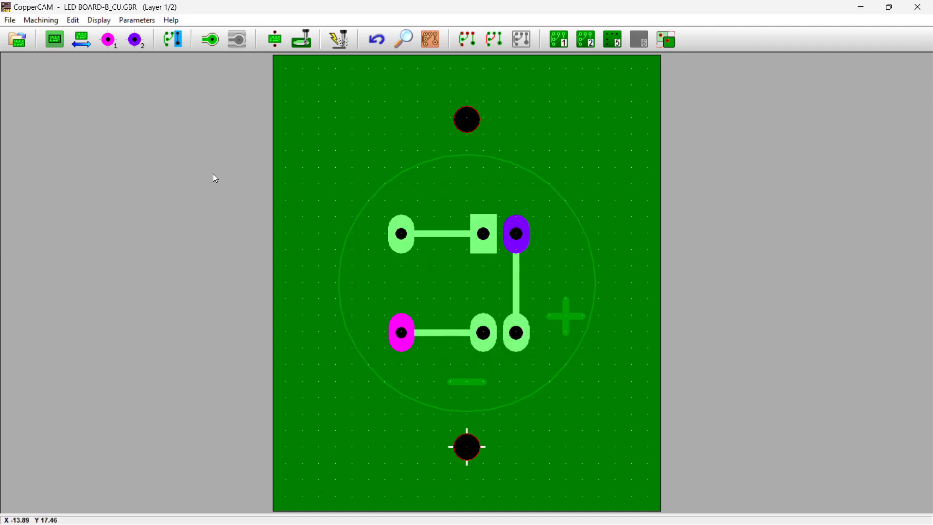
{"action": "left_click", "coordinate": [10, 20]}
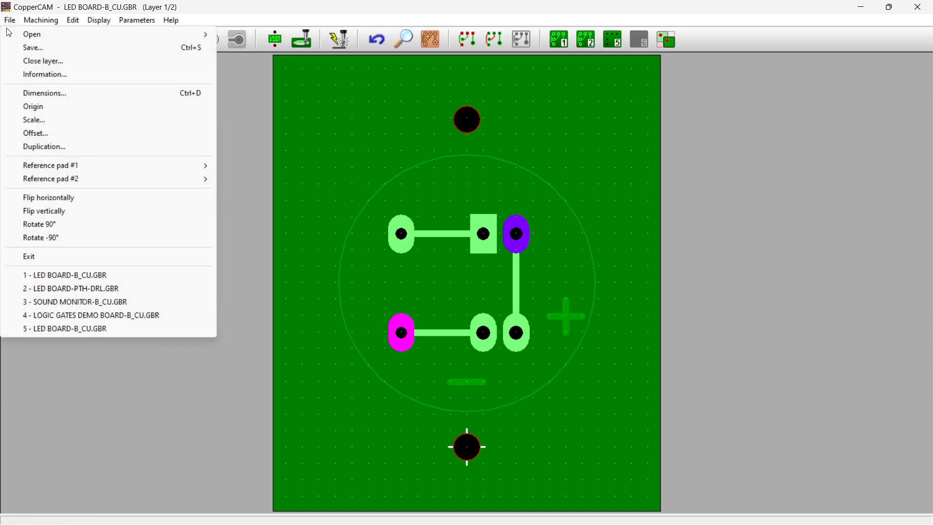
{"action": "left_click", "coordinate": [85, 96]}
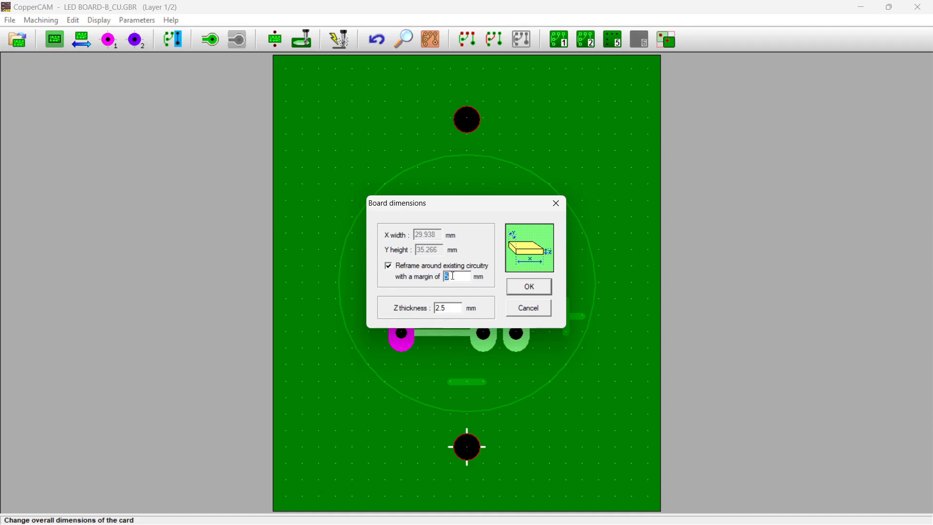
{"action": "type", "text": "10"}
{"action": "left_click_drag", "start_coordinate": [453, 308], "coordinate": [431, 306]}
{"action": "type", "text": "1.6"}
{"action": "left_click", "coordinate": [518, 289]}
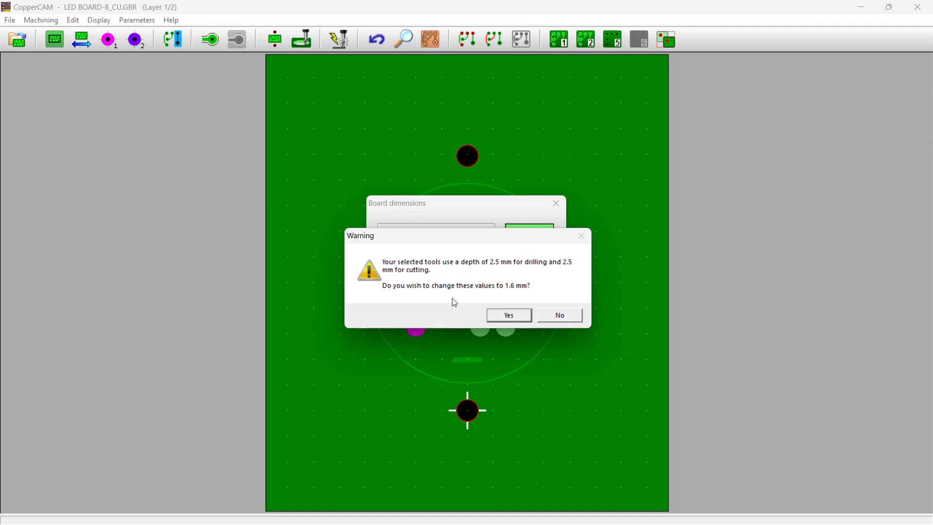
{"action": "left_click", "coordinate": [501, 319]}
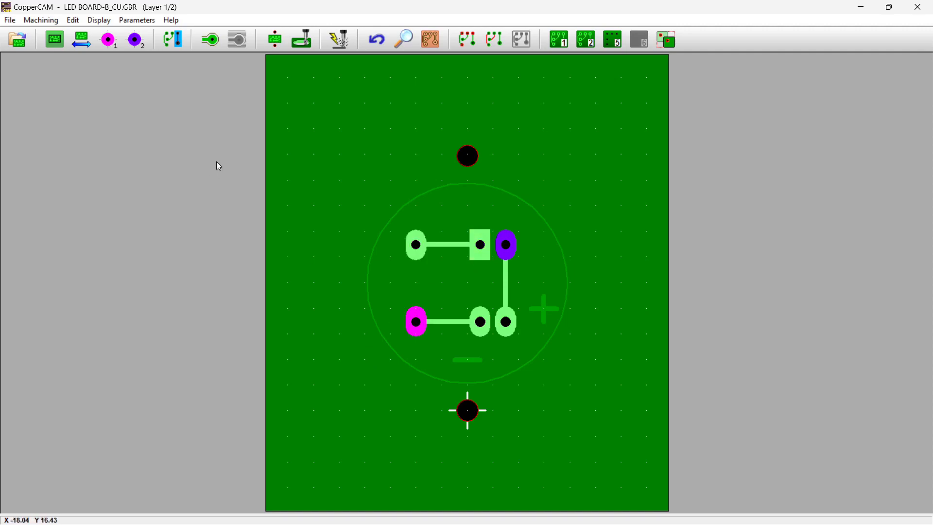
Clear reference pads #1 and #2 from the board.
{"action": "left_click", "coordinate": [135, 45]}
{"action": "left_click", "coordinate": [107, 44]}
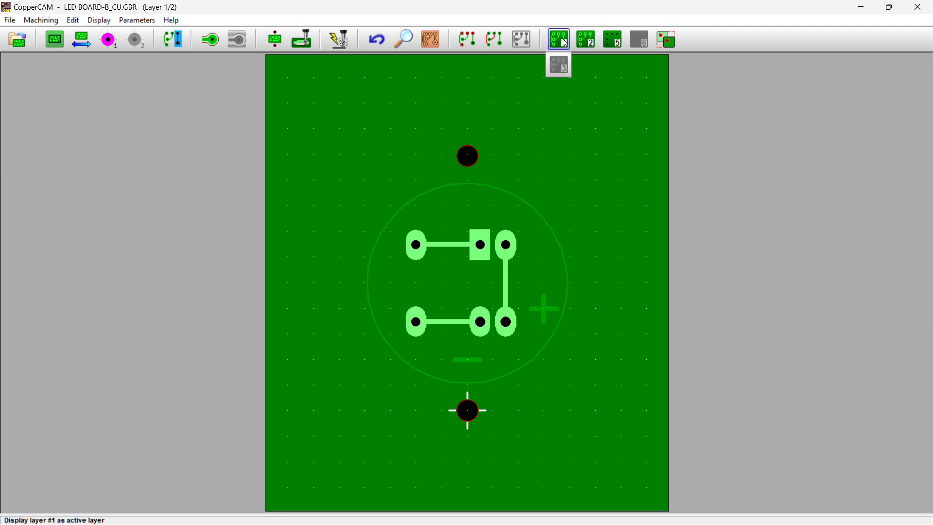
Display layer 2 and define its circular outline as the cutting contour, with the cut path outside the contour.
{"action": "left_click", "coordinate": [587, 42]}
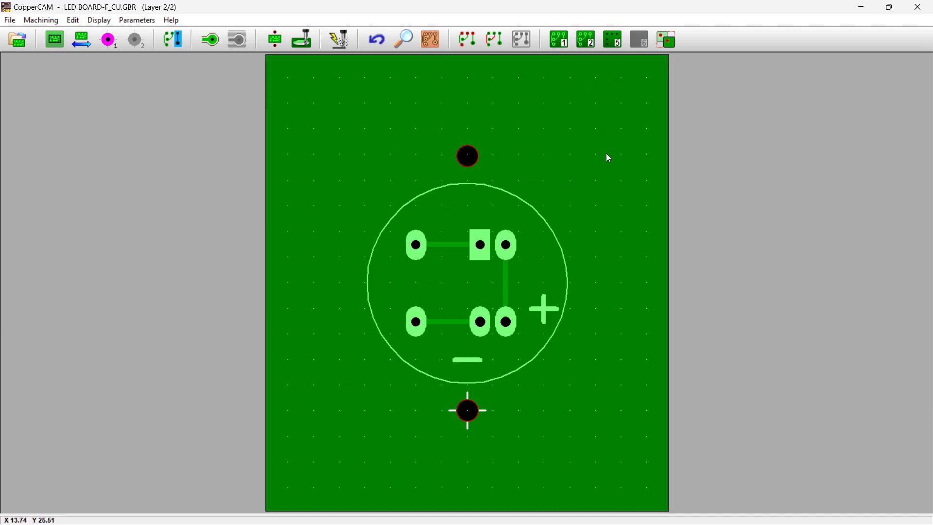
{"action": "right_click", "coordinate": [552, 230]}
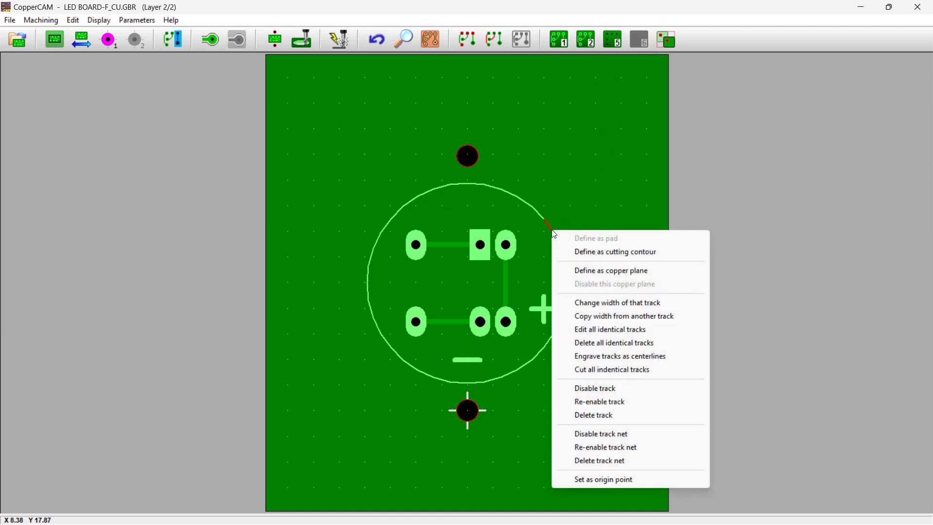
{"action": "left_click", "coordinate": [594, 253]}
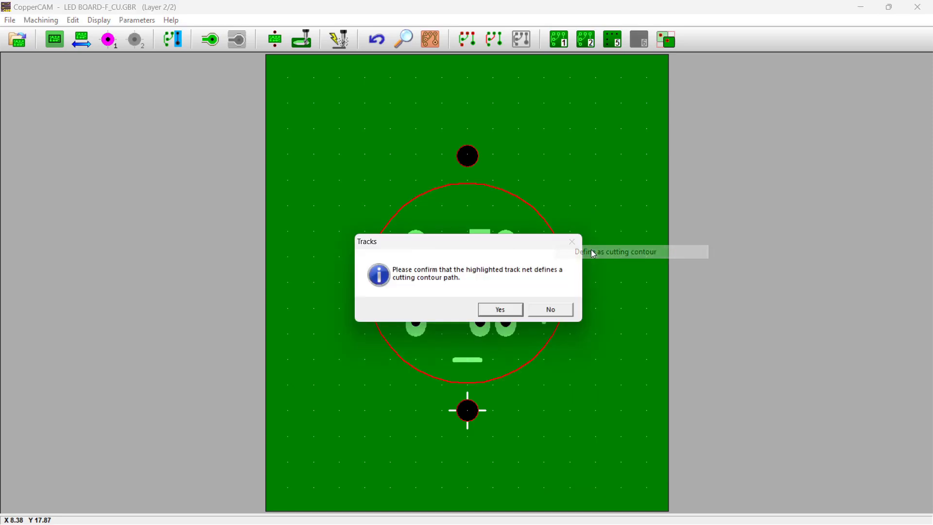
{"action": "left_click", "coordinate": [491, 312]}
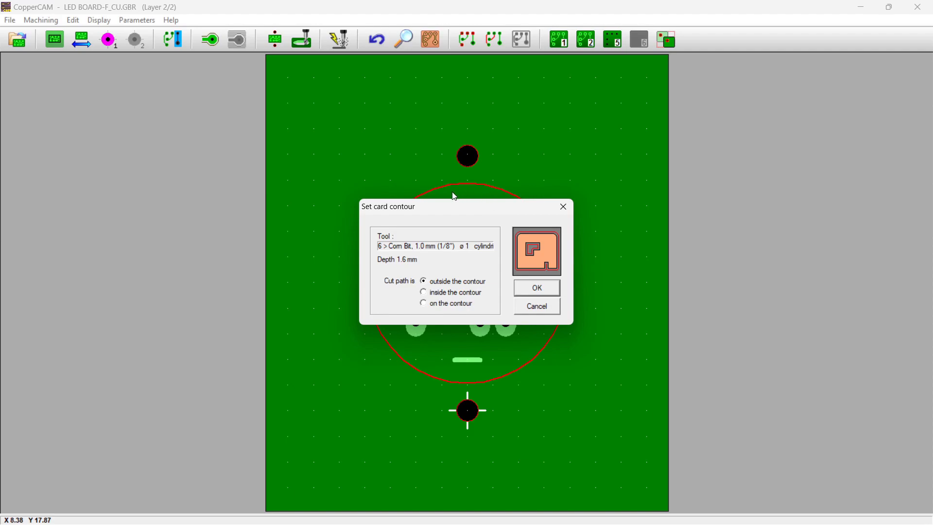
{"action": "left_click", "coordinate": [537, 289]}
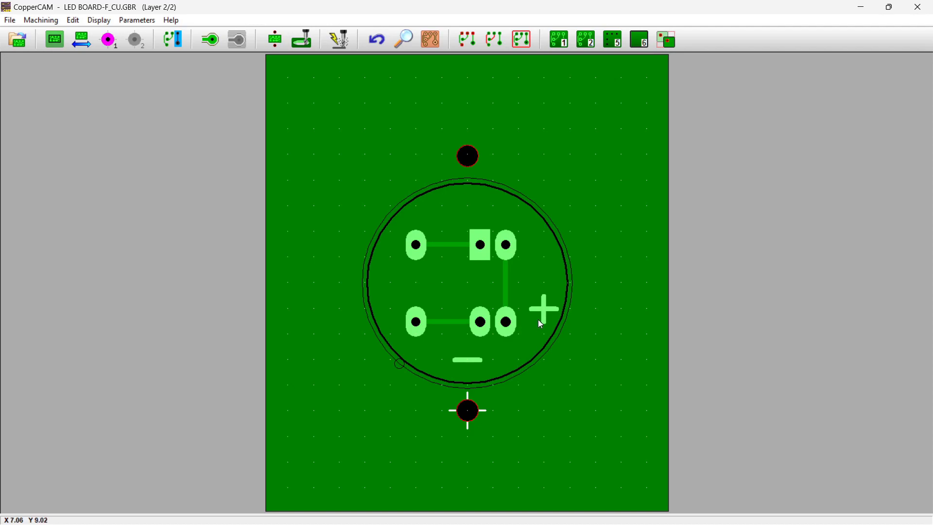
Set the plus and minus symbol tracks on layer 2 to be engraved as centerlines.
{"action": "mouse_move", "coordinate": [544, 309]}
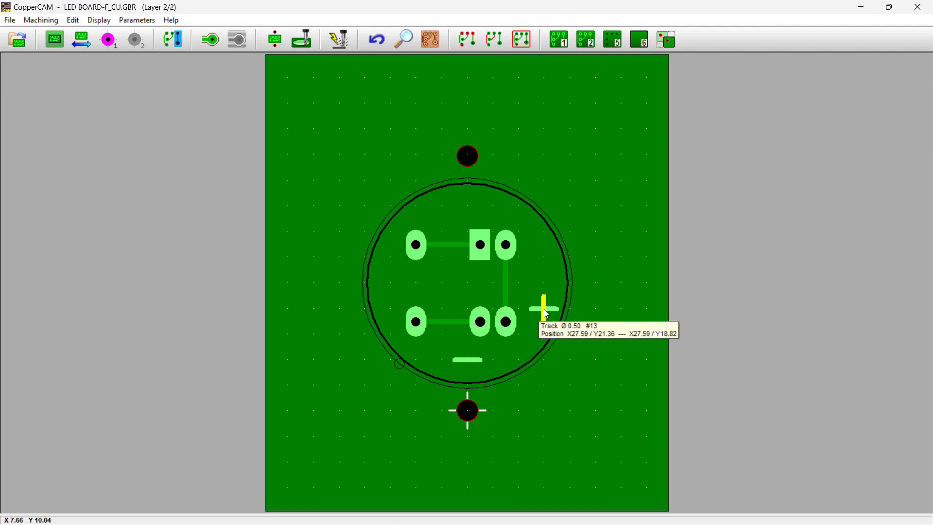
{"action": "right_click", "coordinate": [544, 309]}
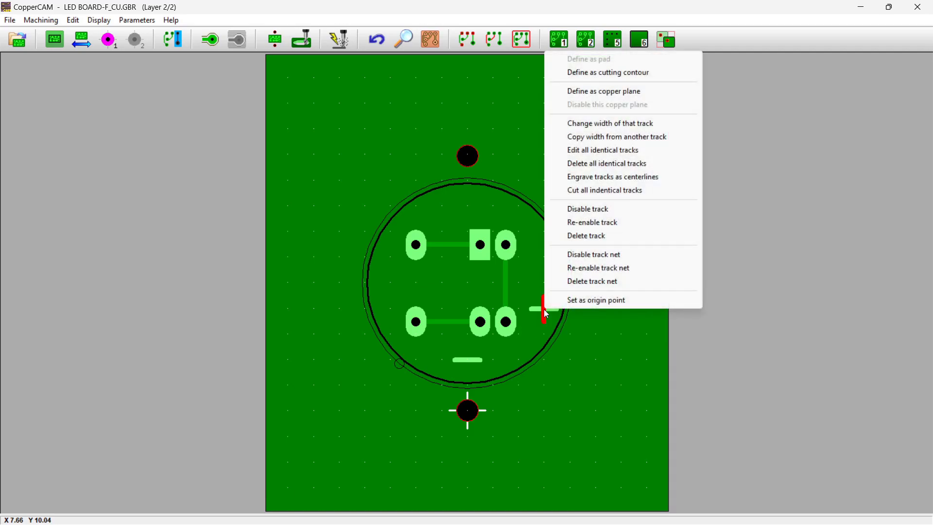
{"action": "left_click", "coordinate": [606, 182]}
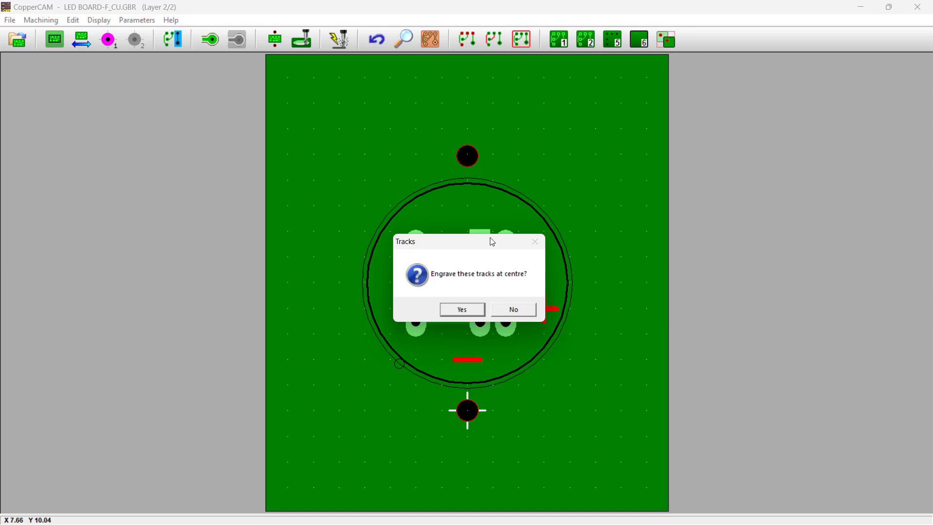
{"action": "left_click_drag", "start_coordinate": [482, 244], "coordinate": [452, 227]}
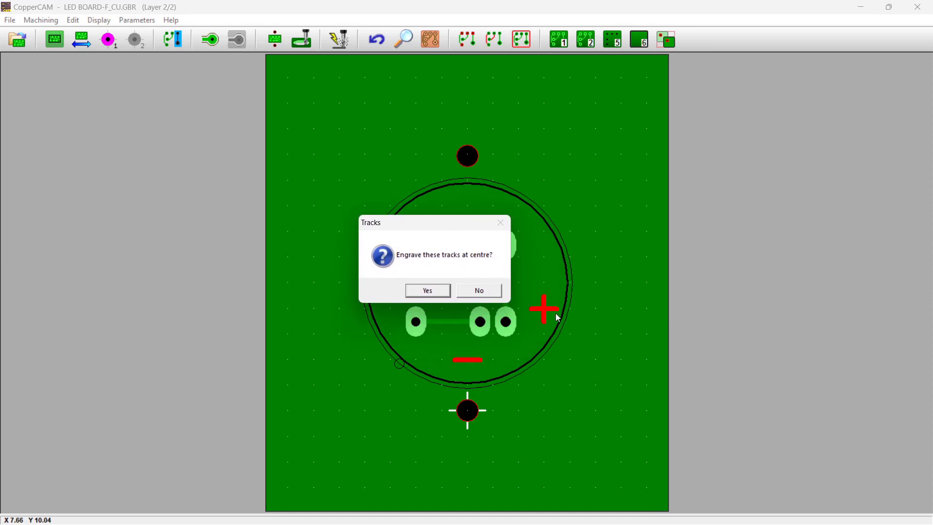
{"action": "left_click", "coordinate": [421, 294]}
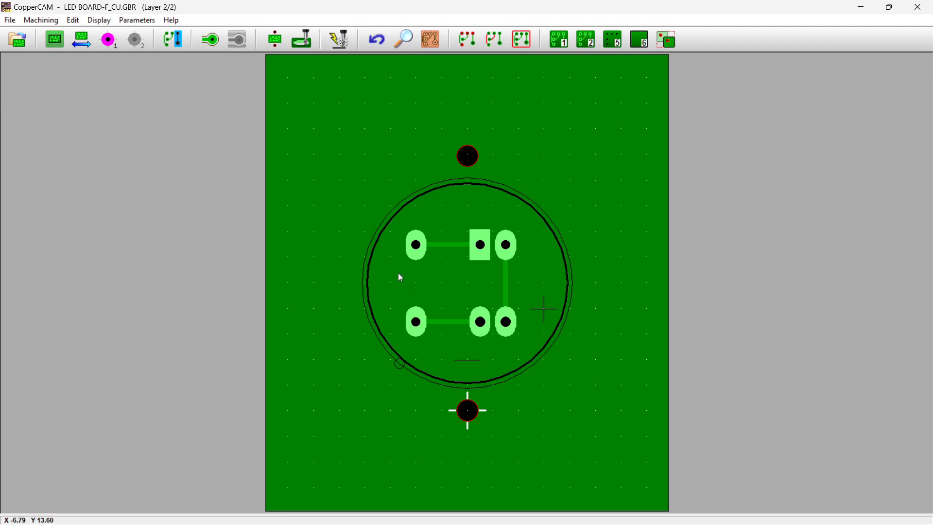
Display layer 1 and calculate isolating toolpaths with one successive contour, no extra pad contours, applied to all layers.
{"action": "left_click", "coordinate": [559, 42]}
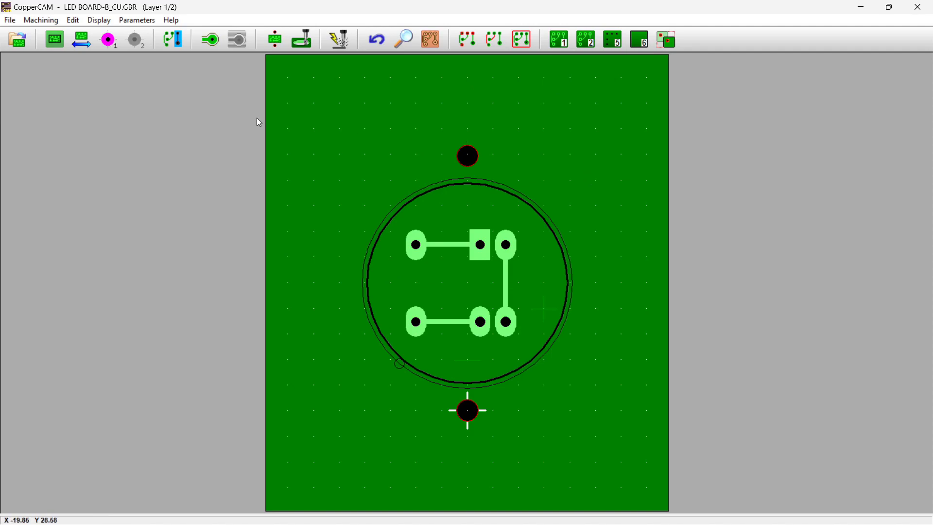
{"action": "left_click", "coordinate": [210, 40]}
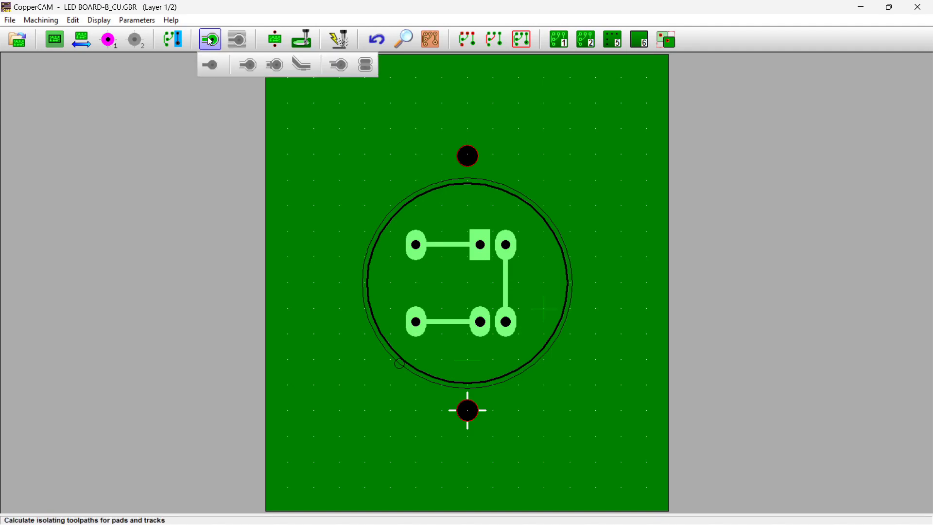
{"action": "left_click", "coordinate": [209, 41]}
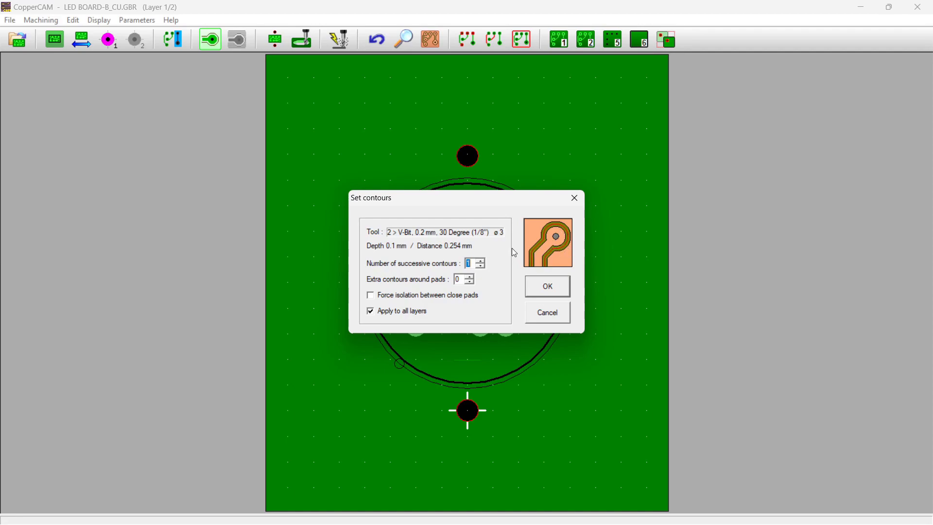
{"action": "left_click", "coordinate": [535, 291]}
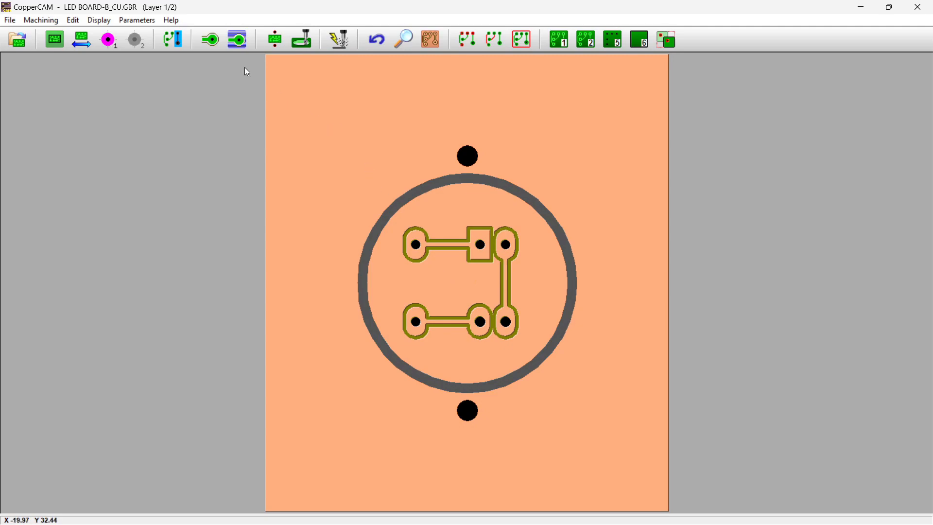
Clear the isolating toolpaths and recalculate them with more successive contours around both pads and tracks.
{"action": "mouse_move", "coordinate": [211, 40]}
{"action": "left_click", "coordinate": [212, 66]}
{"action": "left_click", "coordinate": [214, 43]}
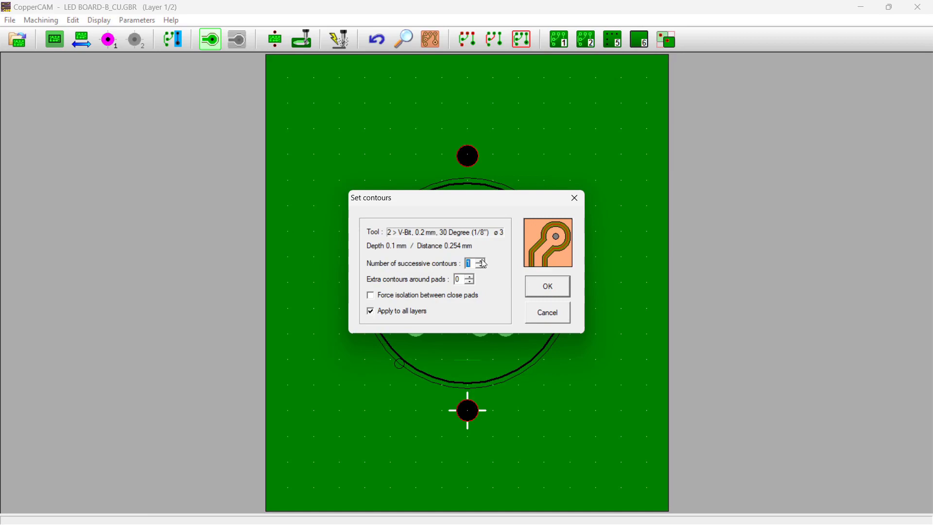
{"action": "left_click", "coordinate": [532, 286]}
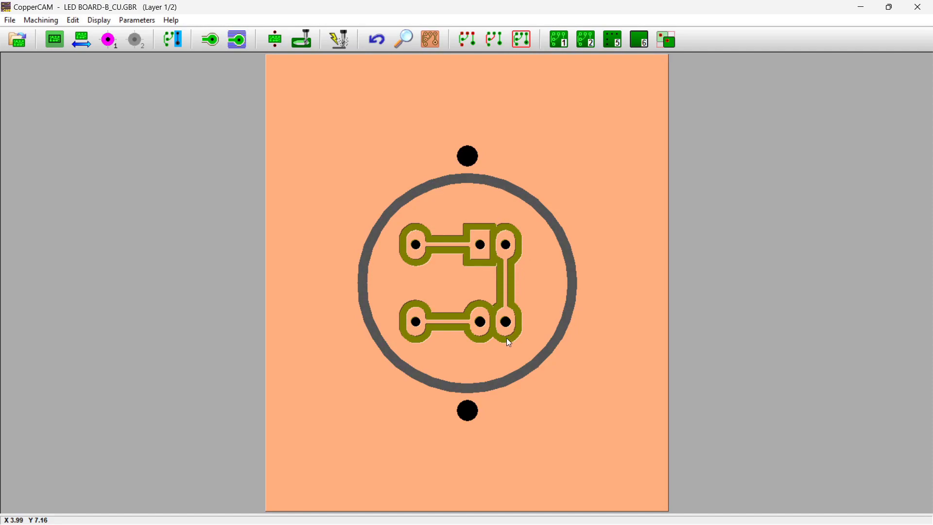
Recalculate the isolating toolpaths with one successive contour and 5 extra contours around the pads.
{"action": "left_click", "coordinate": [237, 39]}
{"action": "left_click", "coordinate": [210, 41]}
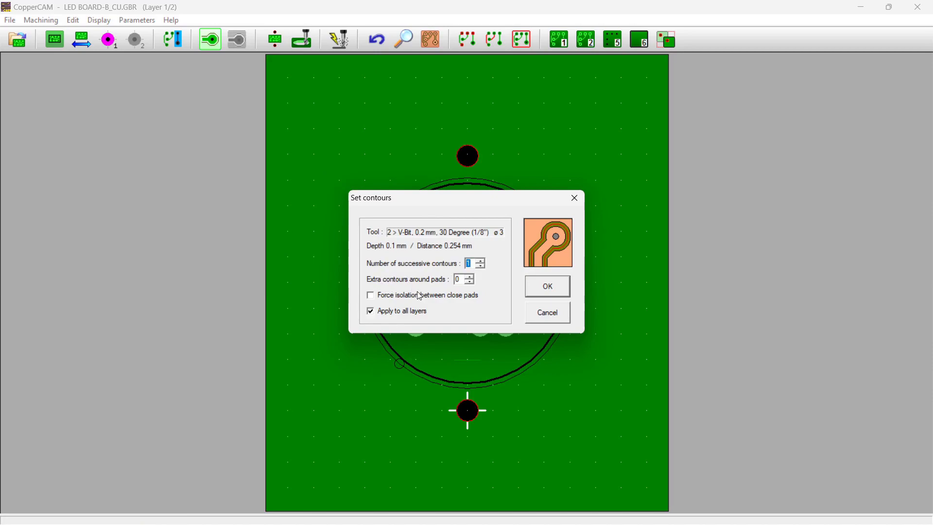
{"action": "left_click", "coordinate": [469, 276]}
{"action": "left_click", "coordinate": [469, 276]}
{"action": "left_click", "coordinate": [469, 276]}
{"action": "left_click", "coordinate": [469, 276]}
{"action": "left_click", "coordinate": [469, 275]}
{"action": "left_click", "coordinate": [544, 287]}
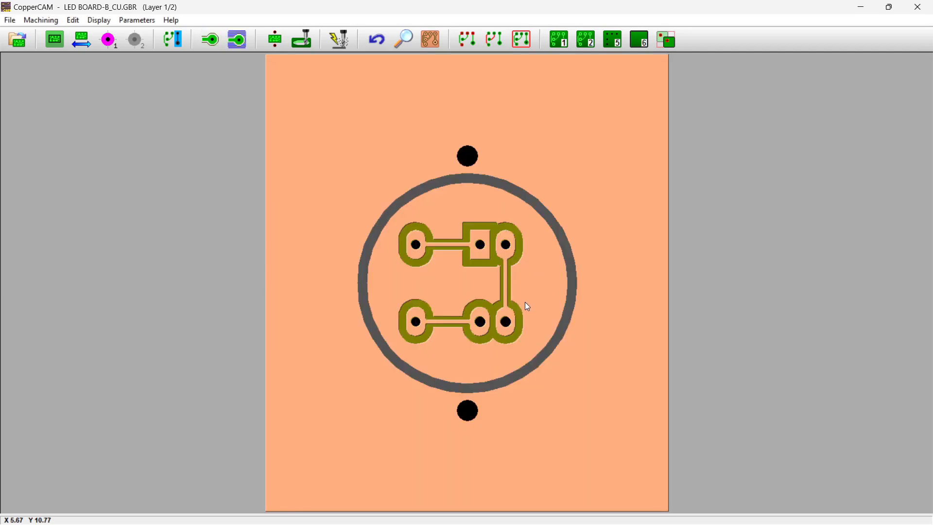
Clear the contours and recalculate them on all layers with one successive contour and 0 extra contours around pads.
{"action": "left_click", "coordinate": [237, 39]}
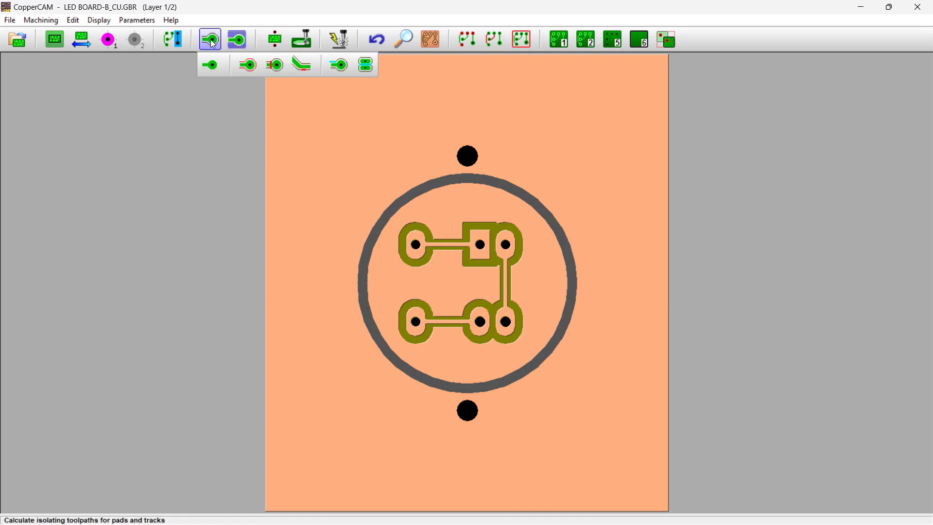
{"action": "left_click", "coordinate": [209, 65]}
{"action": "left_click", "coordinate": [211, 39]}
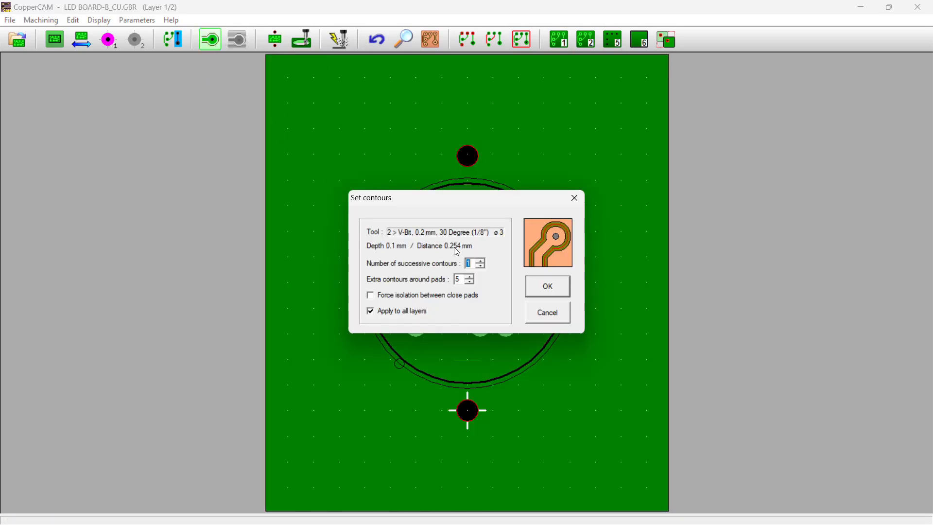
{"action": "left_click", "coordinate": [469, 282]}
{"action": "left_click", "coordinate": [469, 282]}
{"action": "left_click", "coordinate": [397, 313]}
{"action": "left_click", "coordinate": [532, 286]}
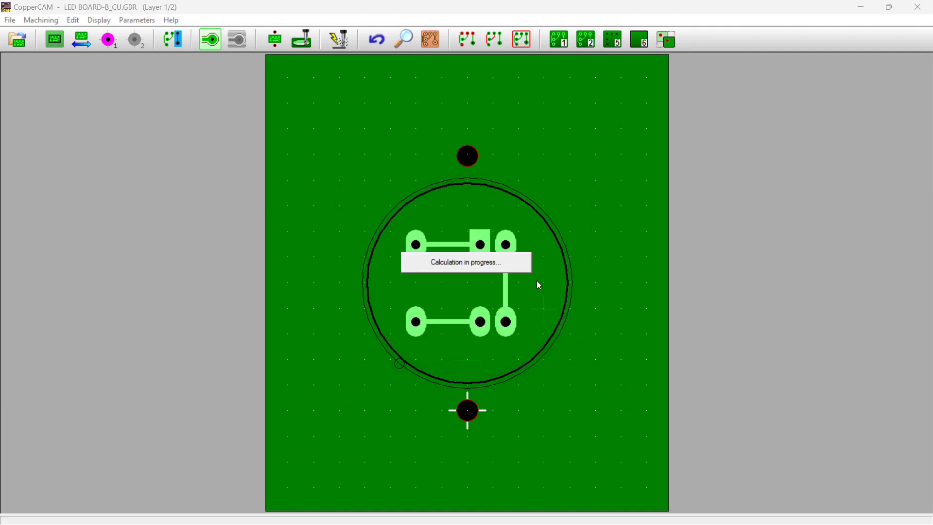
Examine the milling preview of the isolation contours on layers 1 and 2.
{"action": "left_click", "coordinate": [587, 41]}
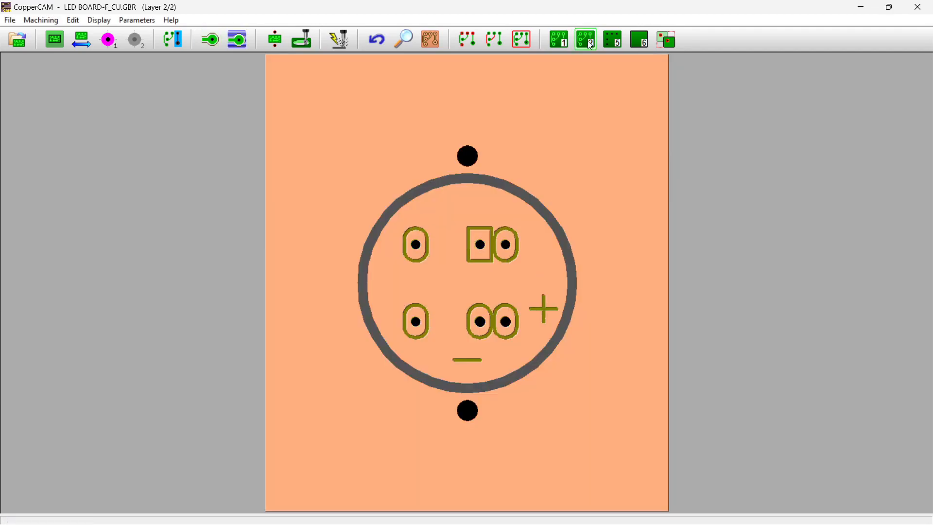
{"action": "left_click", "coordinate": [559, 40]}
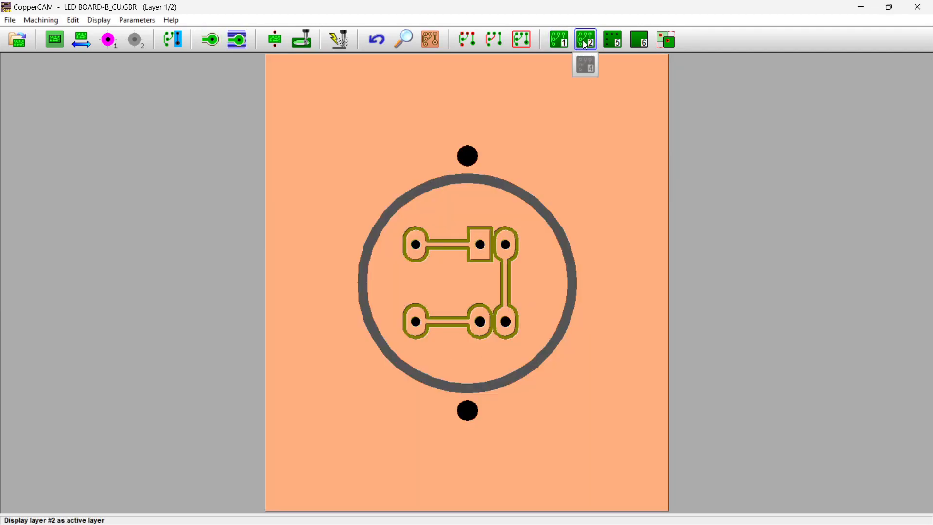
{"action": "left_click", "coordinate": [585, 41]}
{"action": "left_click", "coordinate": [563, 41]}
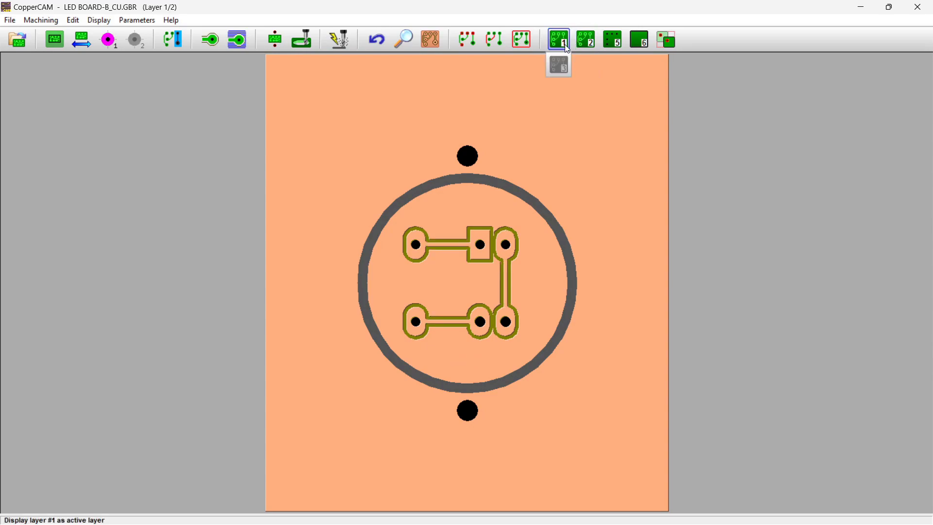
{"action": "left_click", "coordinate": [237, 41]}
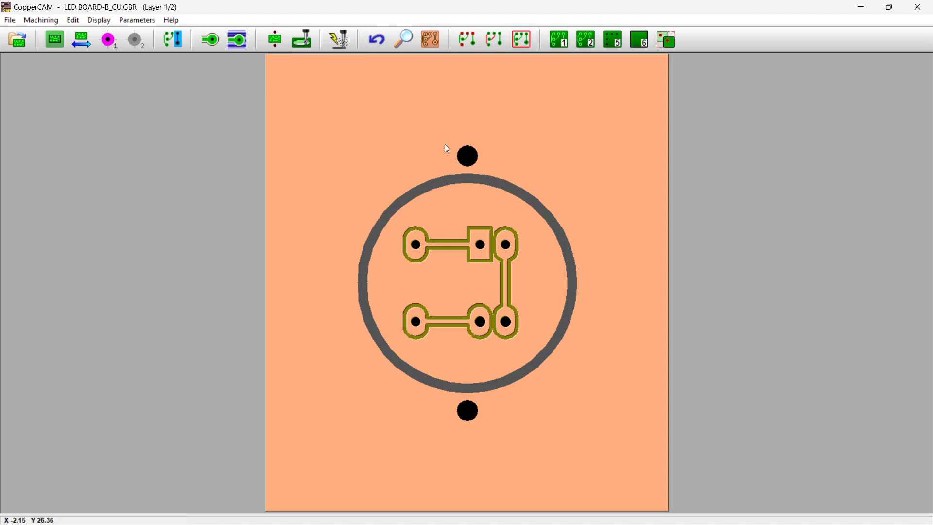
{"action": "left_click", "coordinate": [587, 41]}
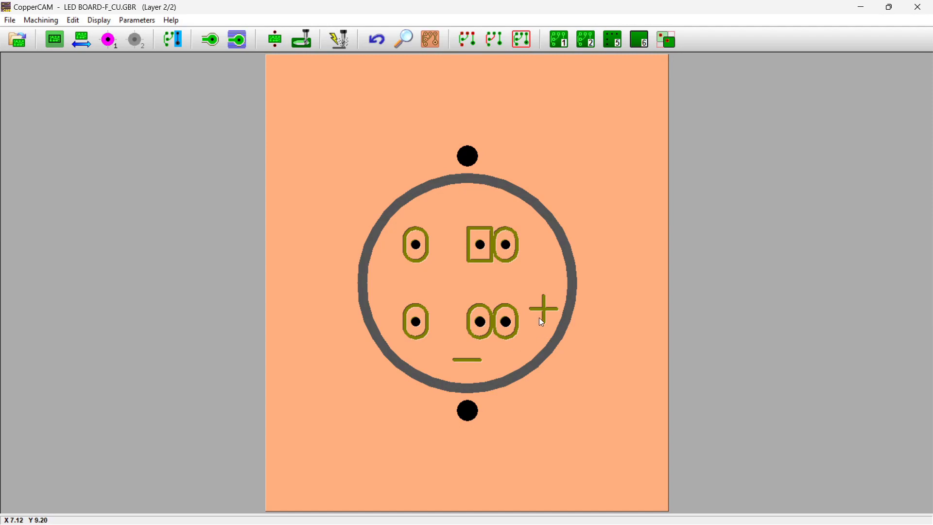
{"action": "left_click", "coordinate": [559, 39]}
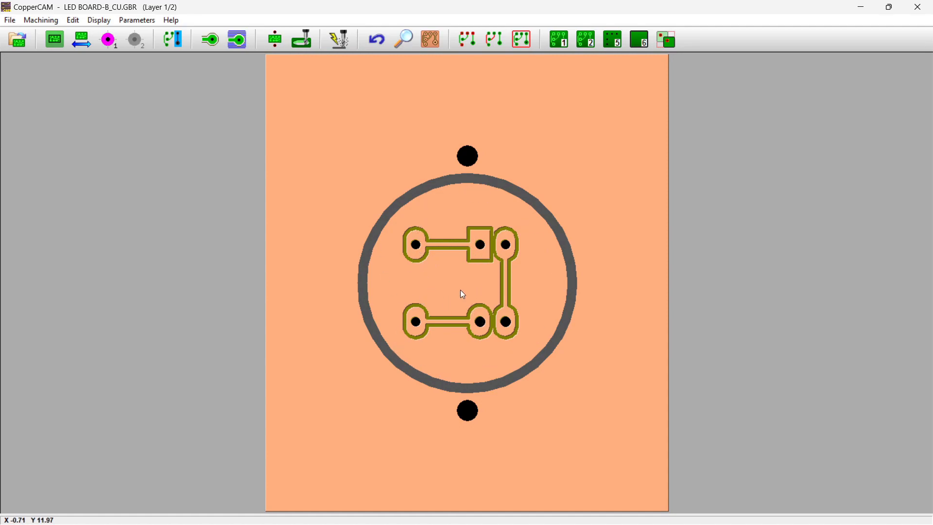
Hatch layer 1's empty zones inside the card contour (toolpath), using optimal direction and linked hatches.
{"action": "left_click", "coordinate": [236, 43]}
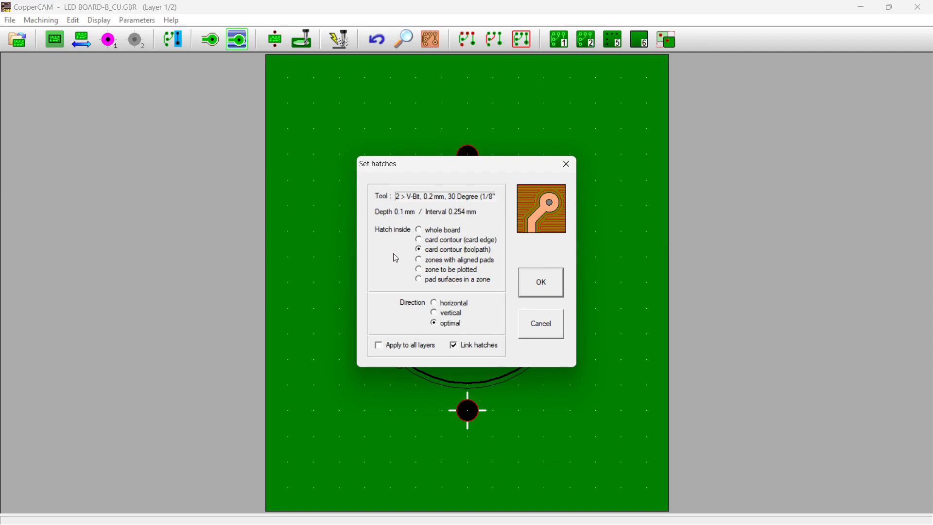
{"action": "mouse_move", "coordinate": [458, 173]}
{"action": "left_mouse_down"}
{"action": "mouse_move", "coordinate": [689, 212]}
{"action": "mouse_move", "coordinate": [664, 197]}
{"action": "left_mouse_up"}
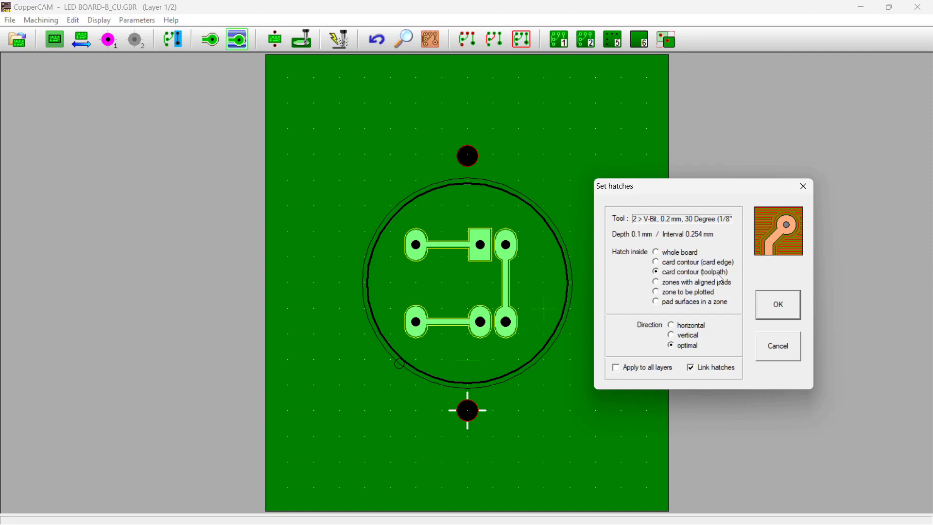
{"action": "left_click", "coordinate": [778, 304]}
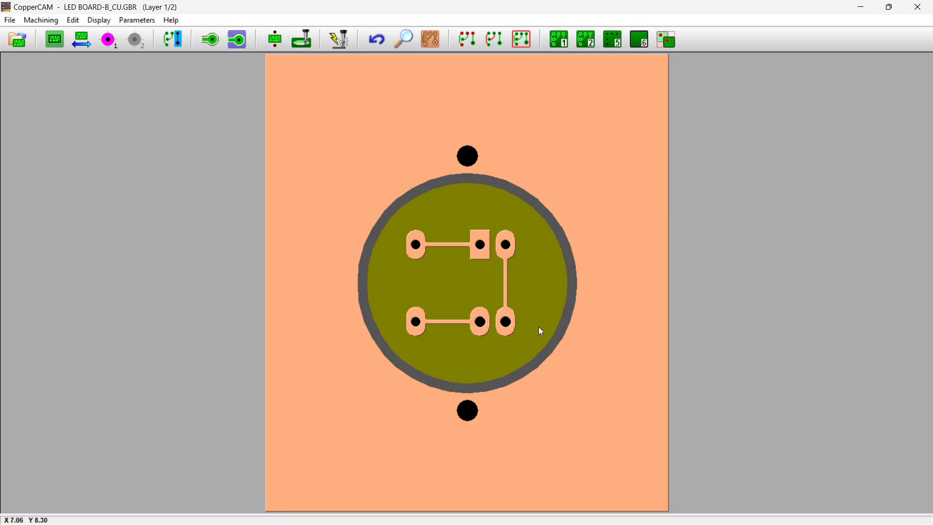
Recalculate layer 1's hatching inside the card contour (toolpath) in the optimal direction, and compare the result with layer 2.
{"action": "left_click", "coordinate": [244, 46]}
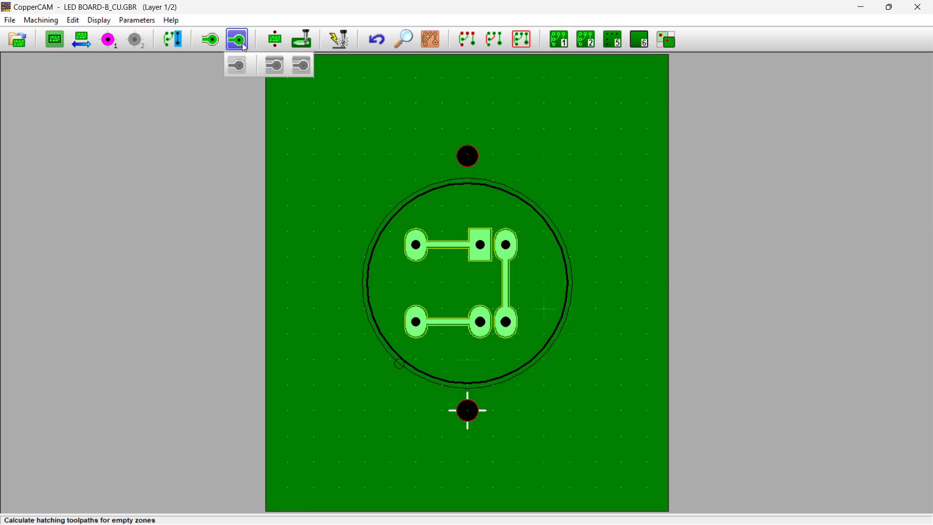
{"action": "left_click", "coordinate": [441, 302]}
{"action": "left_click", "coordinate": [456, 324]}
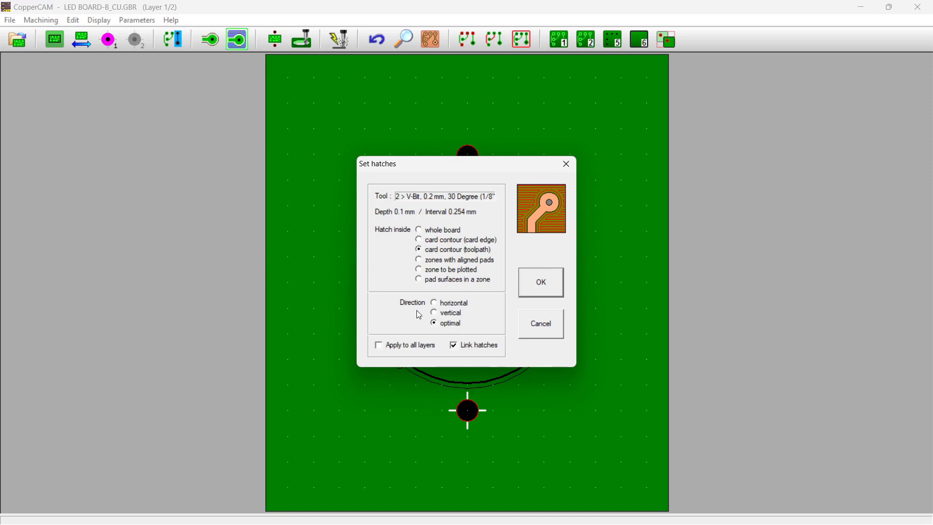
{"action": "left_click", "coordinate": [410, 348]}
{"action": "left_click", "coordinate": [537, 282]}
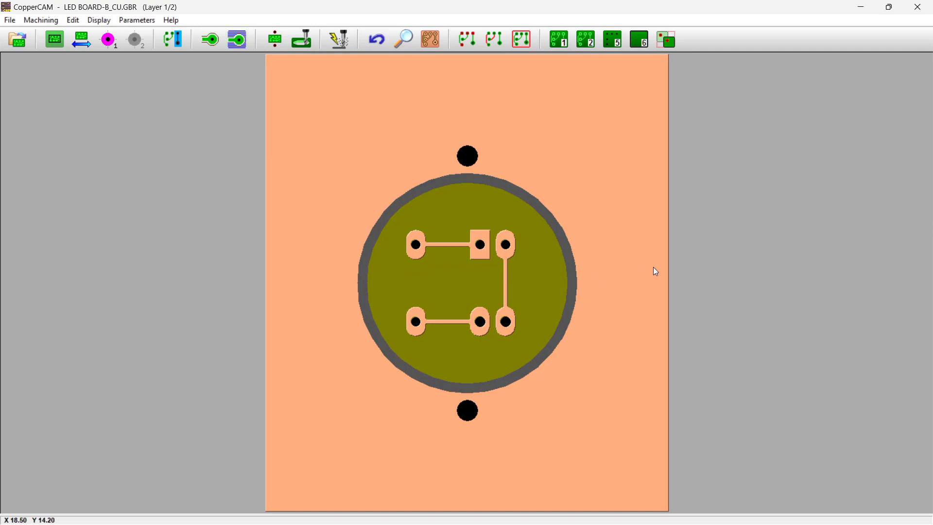
{"action": "left_click", "coordinate": [580, 38]}
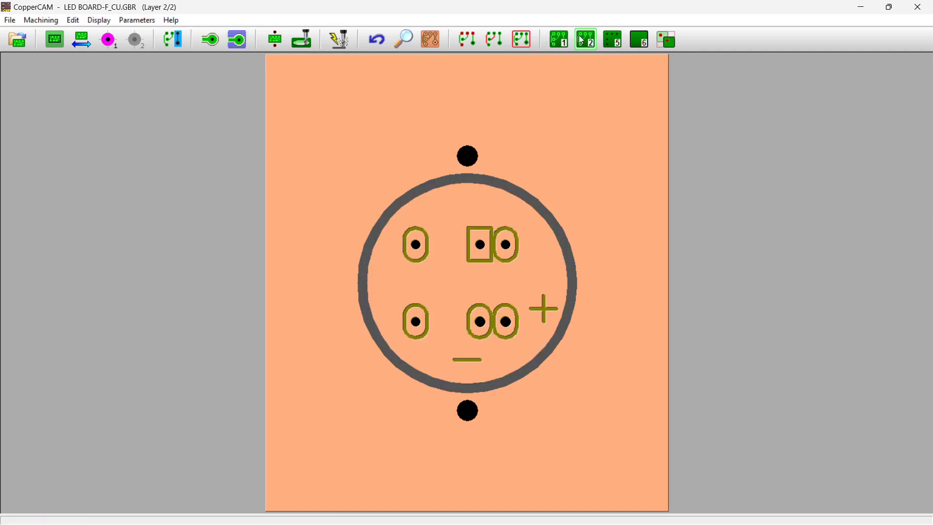
{"action": "left_click", "coordinate": [559, 40]}
{"action": "left_click", "coordinate": [585, 39]}
{"action": "left_click", "coordinate": [560, 43]}
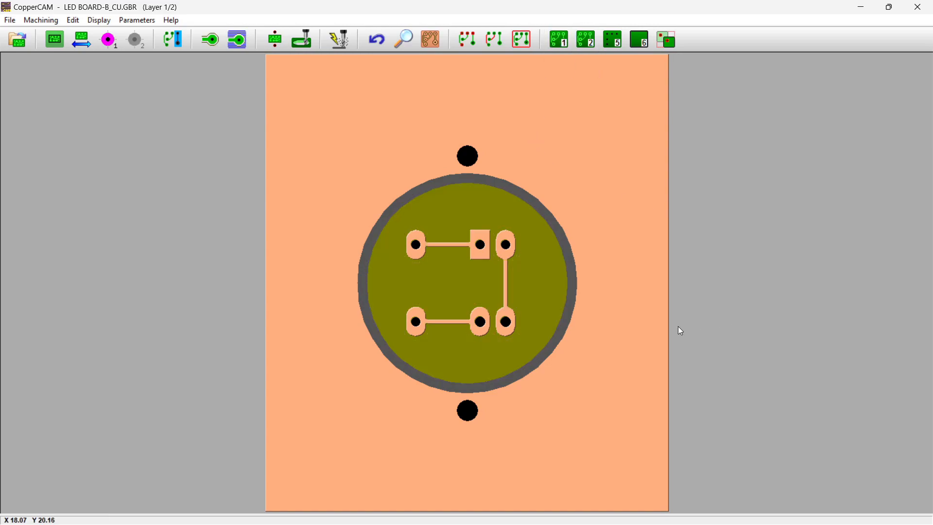
Open the machining output settings and enable section #1 of the sequence as Centering holes.
{"action": "left_click", "coordinate": [340, 40]}
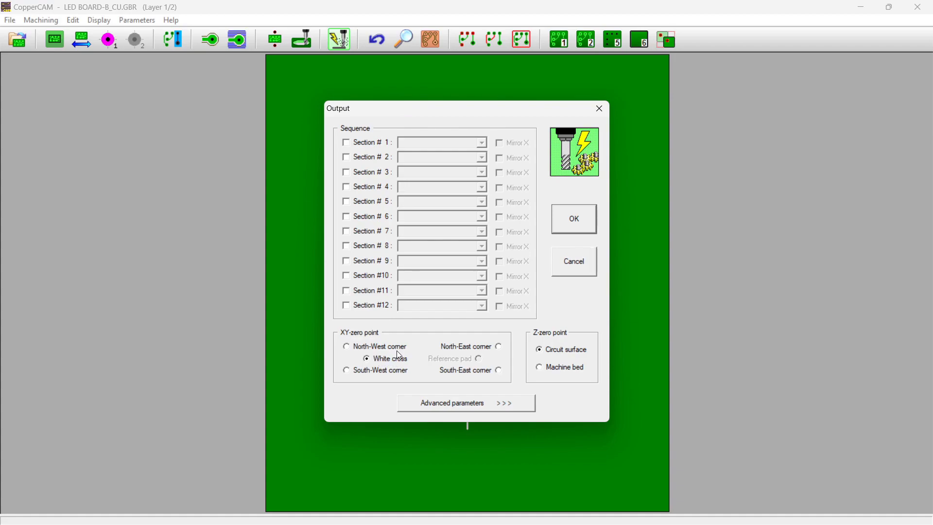
{"action": "left_click_drag", "start_coordinate": [478, 115], "coordinate": [475, 85]}
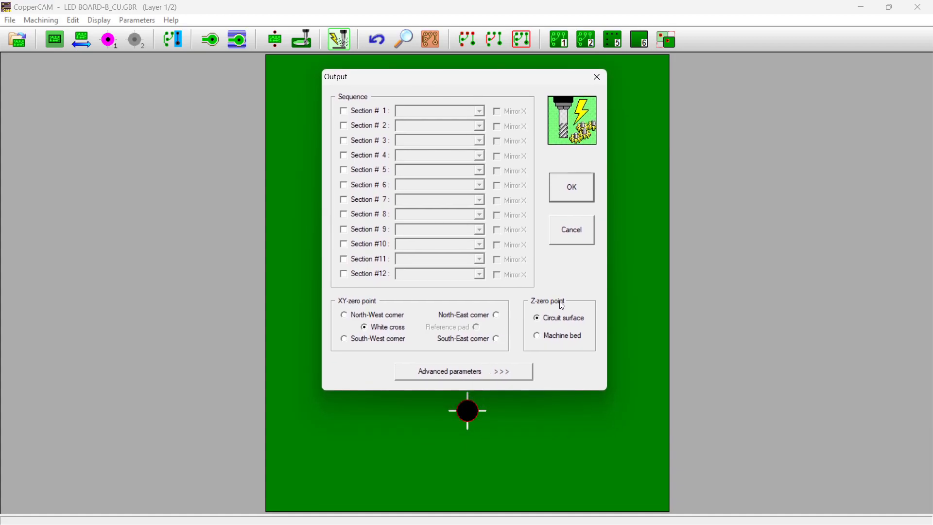
{"action": "left_click_drag", "start_coordinate": [505, 86], "coordinate": [510, 117]}
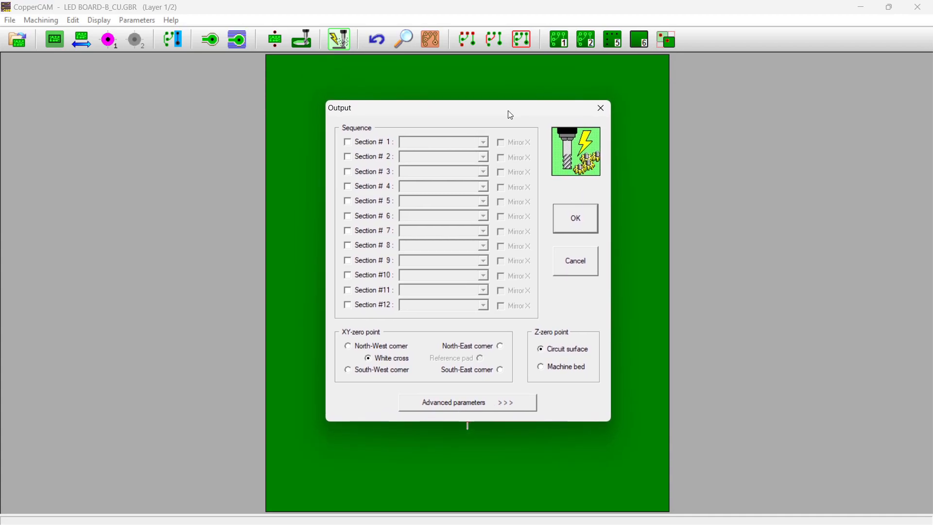
{"action": "left_click", "coordinate": [347, 142]}
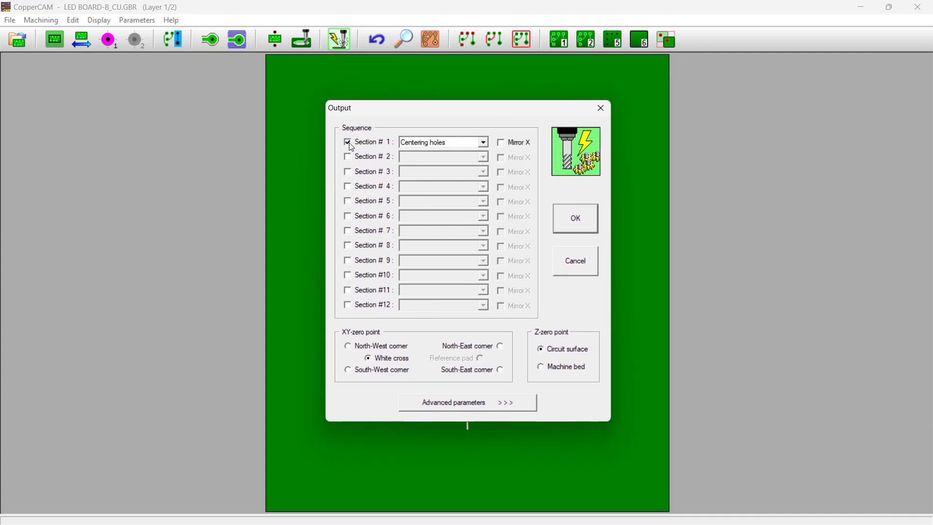
{"action": "left_click", "coordinate": [451, 144]}
{"action": "left_click", "coordinate": [450, 140]}
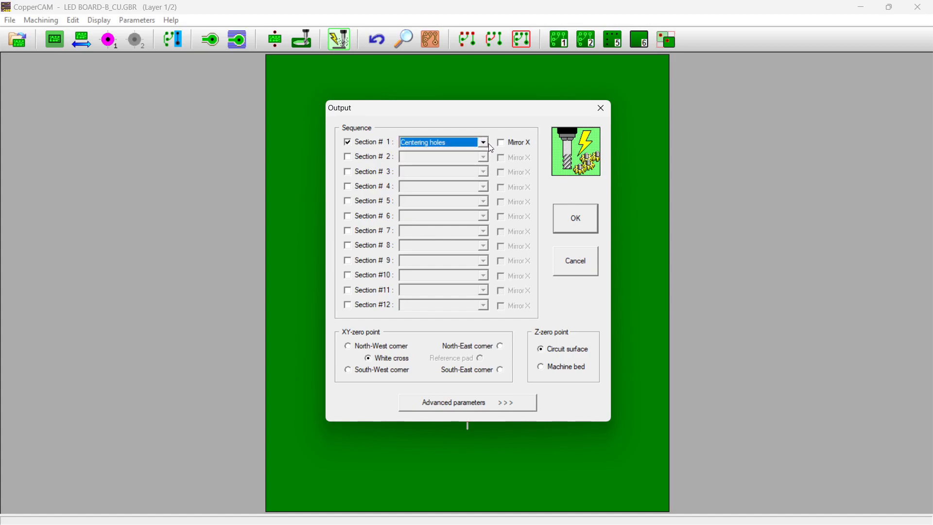
Enable Mirror X for the Centering holes section, and add section #2 as Engraving layer 1.
{"action": "left_click", "coordinate": [502, 143]}
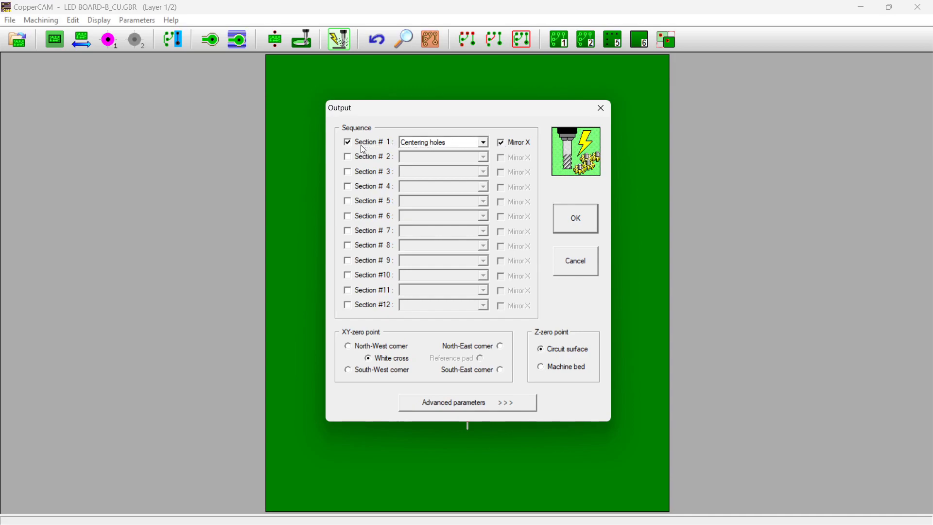
{"action": "left_click", "coordinate": [347, 158]}
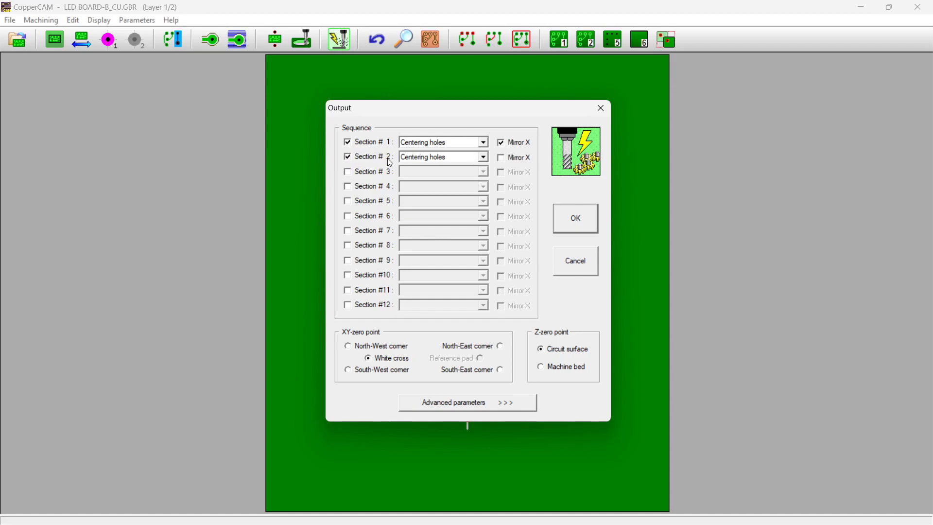
{"action": "left_click", "coordinate": [409, 160]}
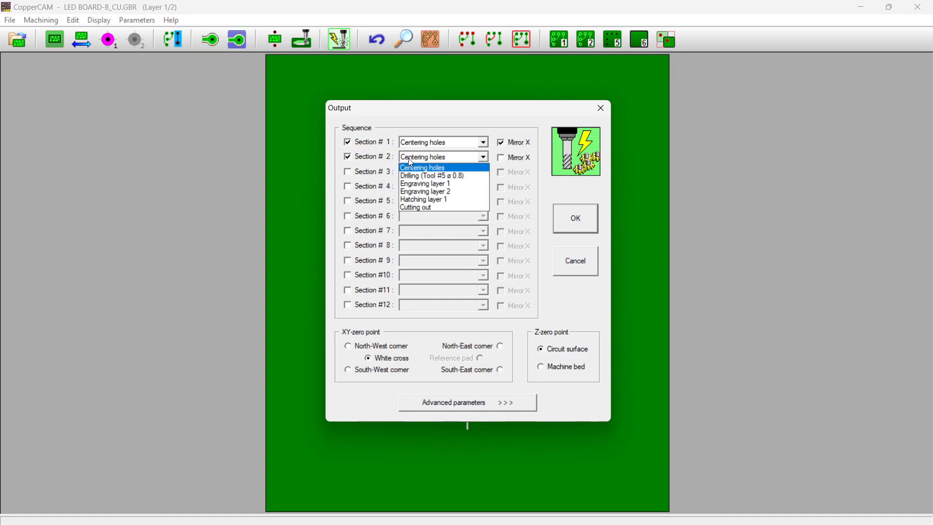
{"action": "left_click", "coordinate": [441, 185]}
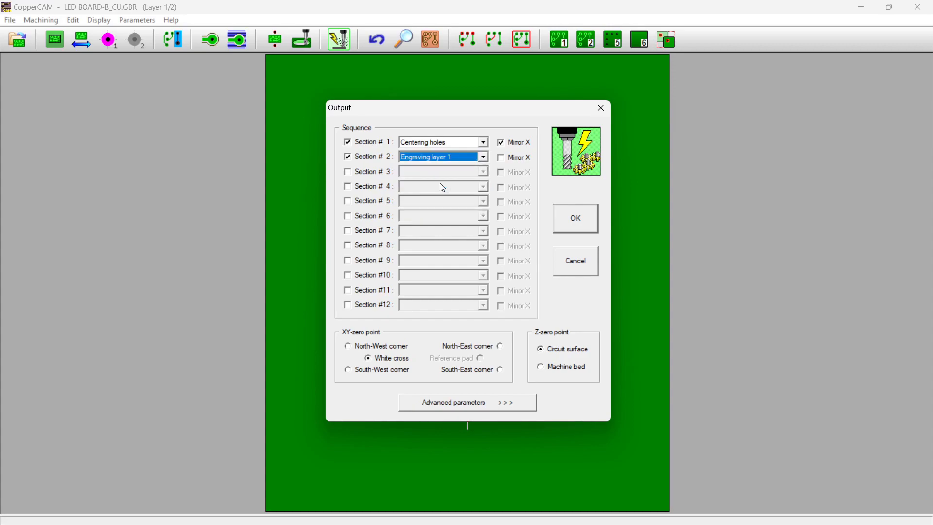
Add section #3 as Hatching layer 1, and enable Mirror X for sections #2 and #3.
{"action": "left_click", "coordinate": [348, 173]}
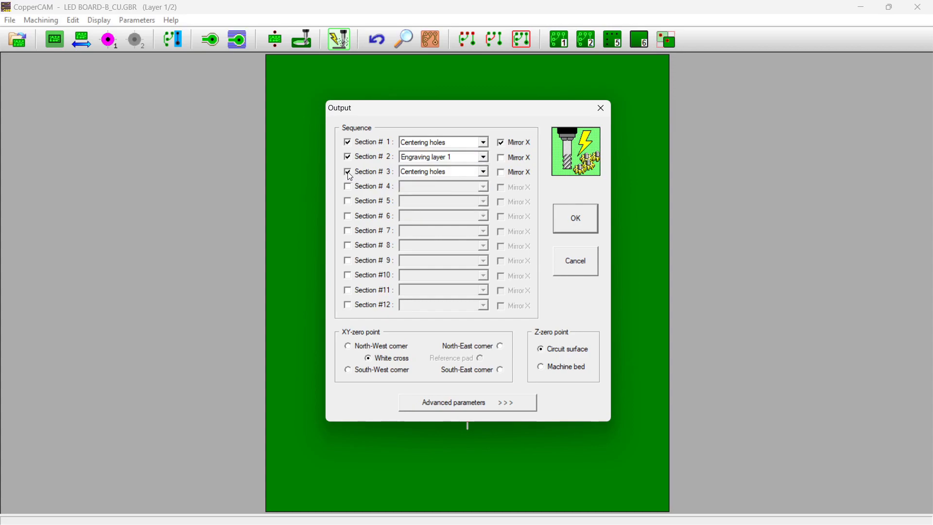
{"action": "left_click", "coordinate": [407, 171]}
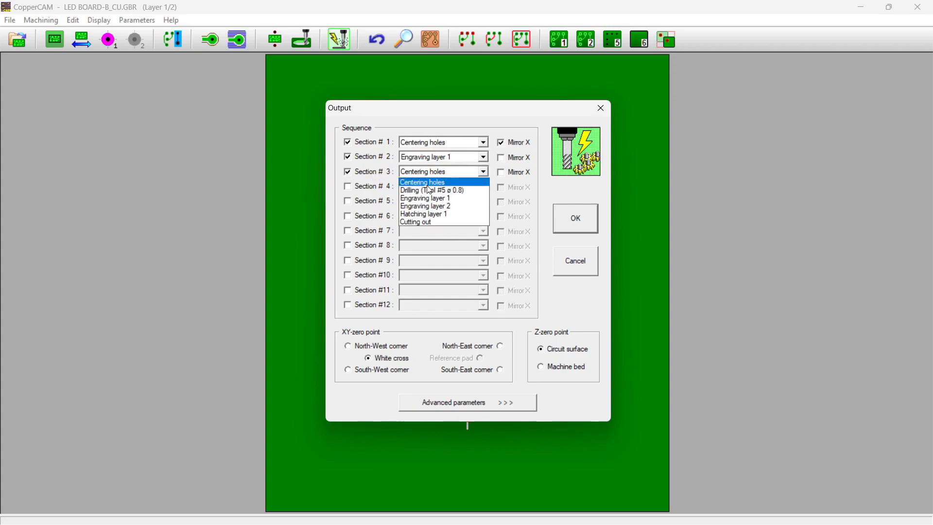
{"action": "left_click", "coordinate": [458, 214]}
{"action": "left_click", "coordinate": [501, 158]}
{"action": "left_click", "coordinate": [501, 173]}
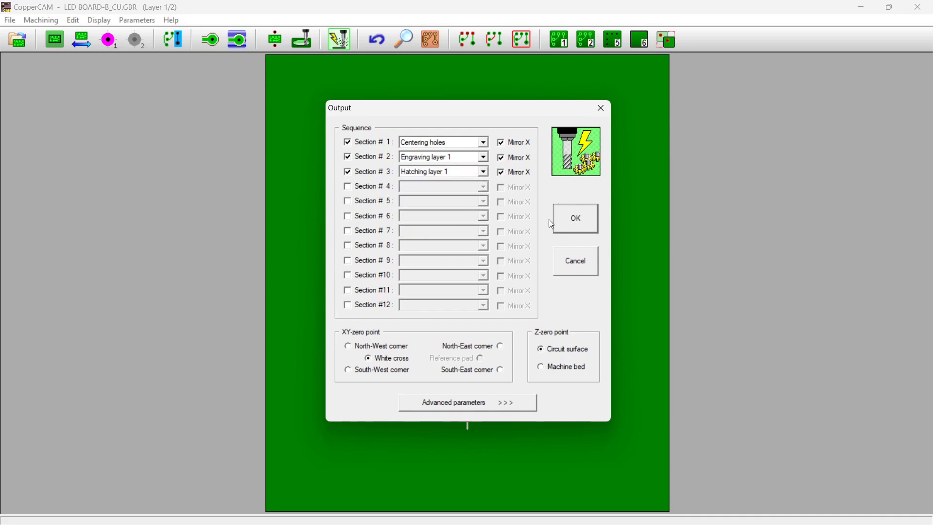
Generate the milling output for the mirrored centering holes, layer 1 engraving and layer 1 hatching.
{"action": "mouse_move", "coordinate": [517, 113]}
{"action": "left_mouse_down"}
{"action": "mouse_move", "coordinate": [728, 135]}
{"action": "mouse_move", "coordinate": [798, 129]}
{"action": "left_mouse_up"}
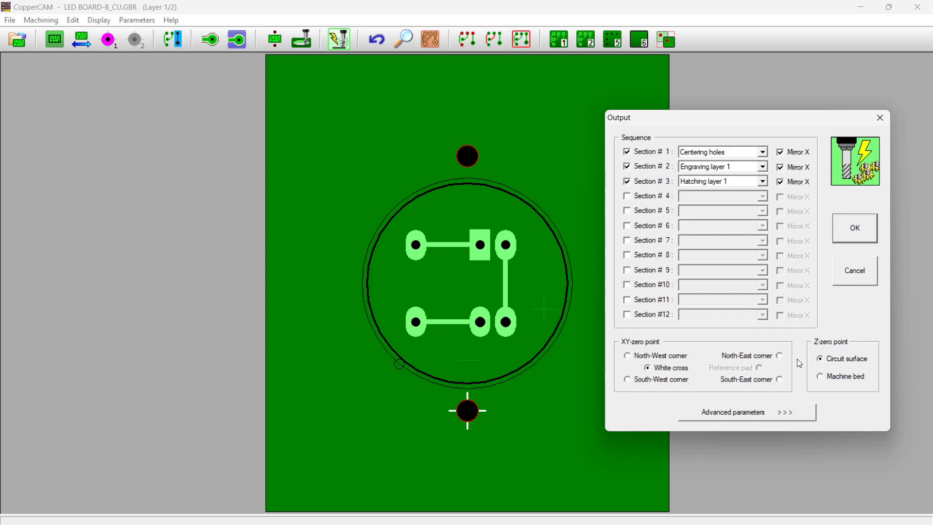
{"action": "left_click", "coordinate": [856, 234]}
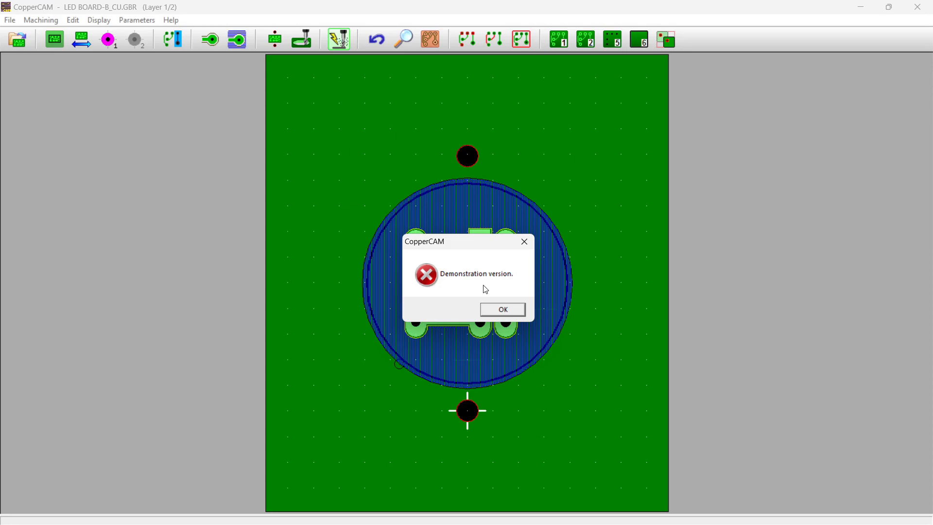
{"action": "left_click", "coordinate": [503, 310]}
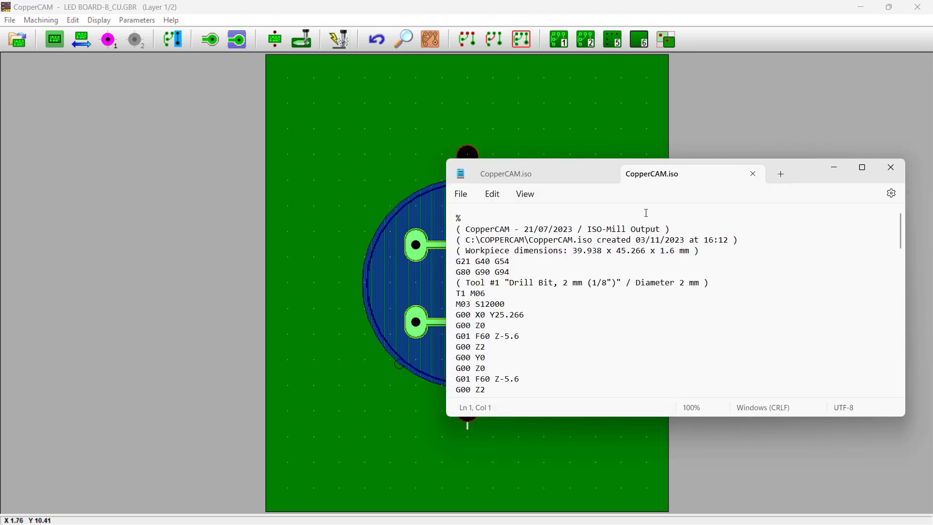
Save the generated code to the Desktop as op1_cen_eng_hat and close the open text files.
{"action": "left_click", "coordinate": [461, 193]}
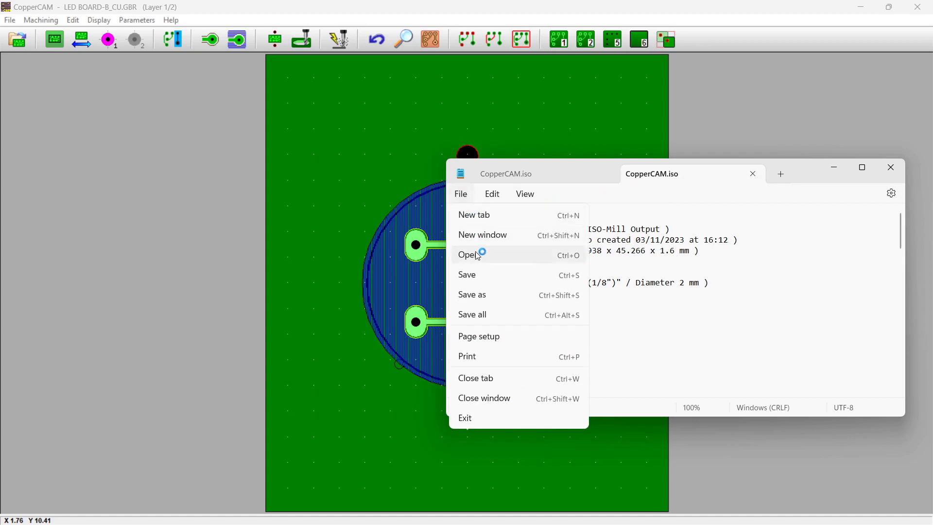
{"action": "left_click", "coordinate": [493, 291]}
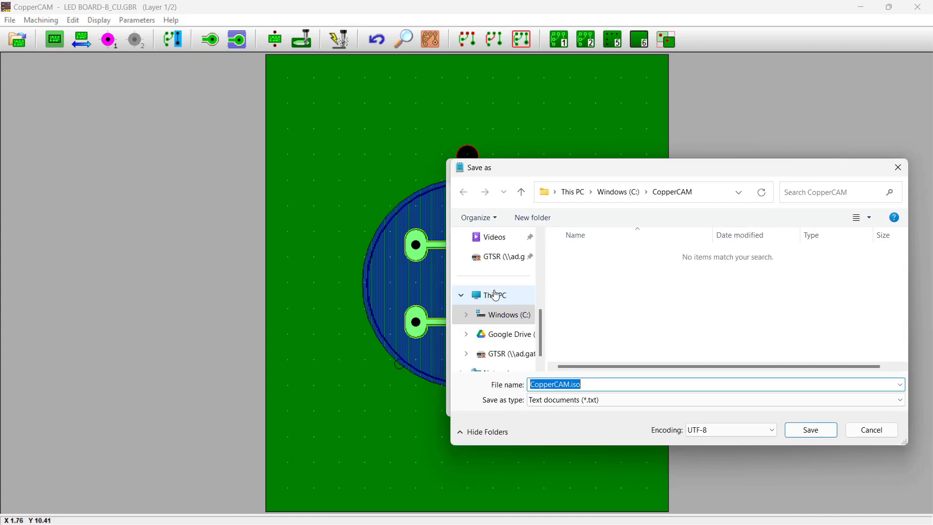
{"action": "scroll", "coordinate": [501, 307], "scroll_direction": "up", "scroll_amount": 10}
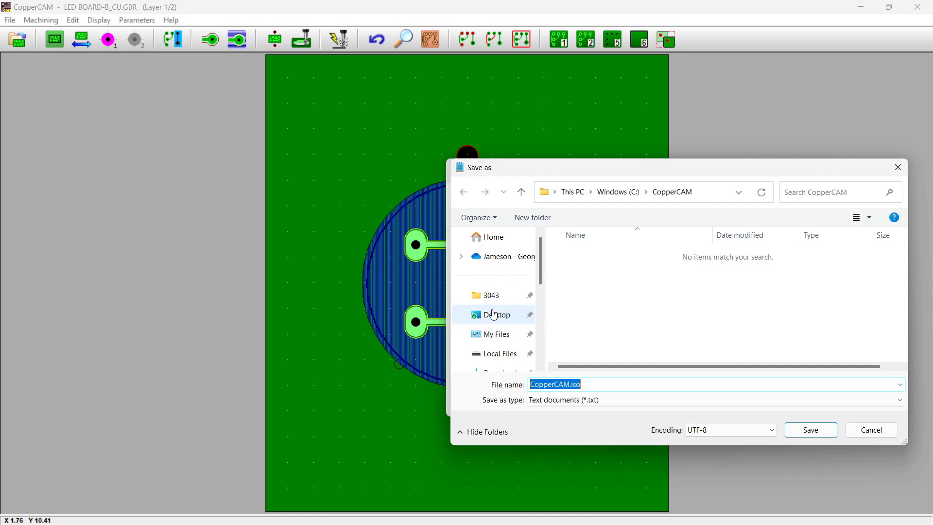
{"action": "left_click", "coordinate": [492, 319]}
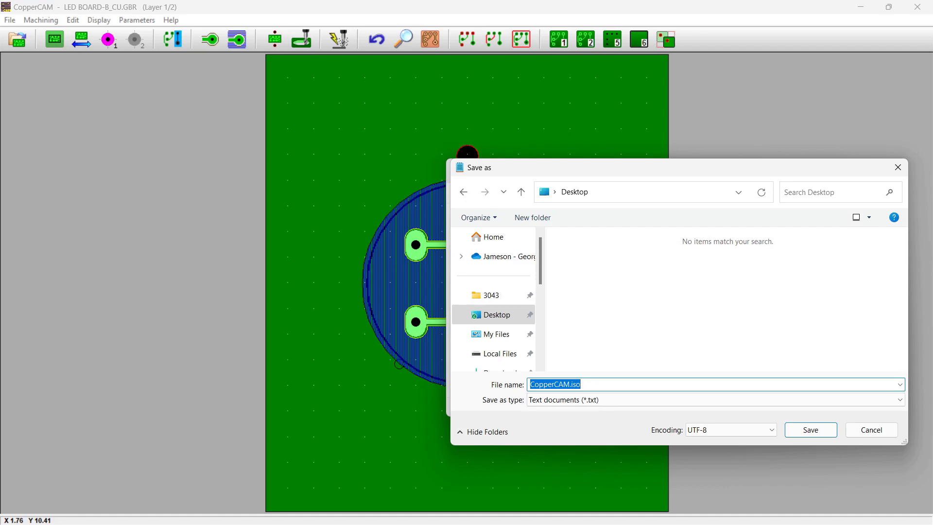
{"action": "type", "text": "op1_"}
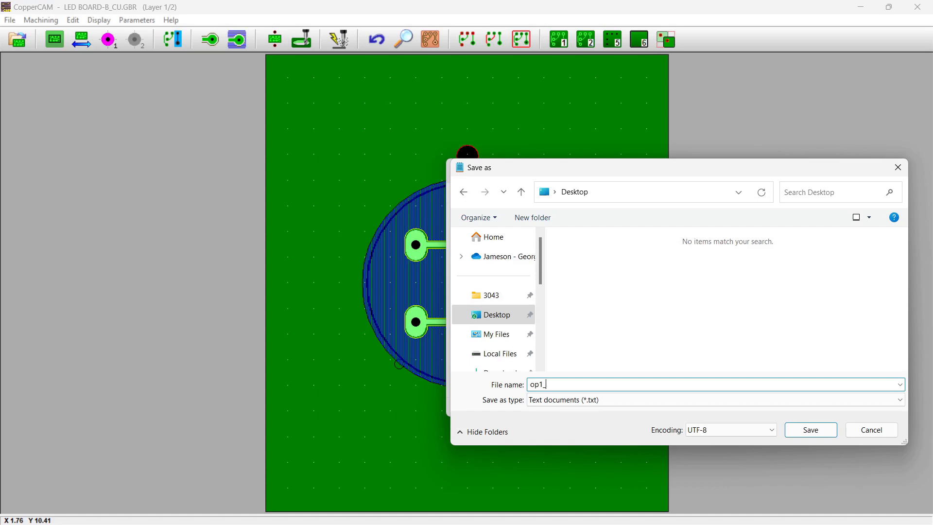
{"action": "type", "text": "cen_eng_hat"}
{"action": "key", "text": "Return"}
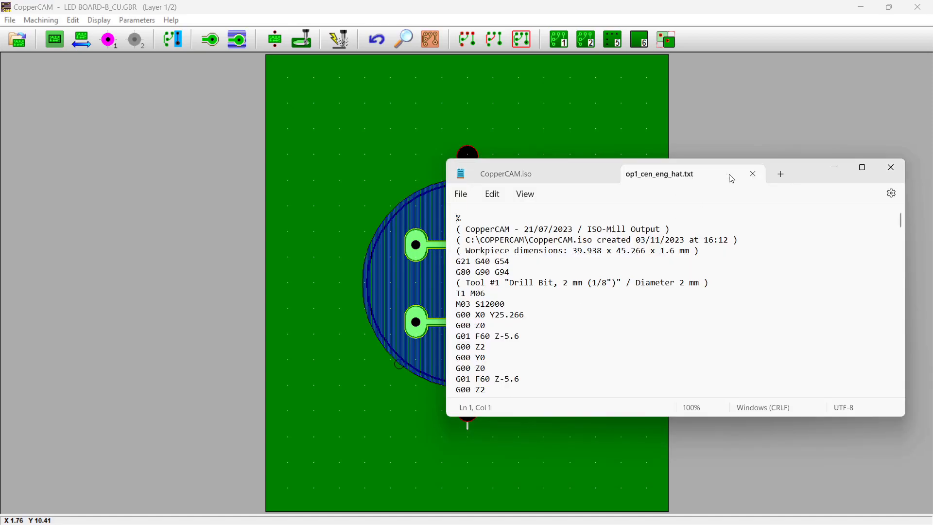
{"action": "left_click", "coordinate": [752, 174]}
{"action": "left_click", "coordinate": [605, 173]}
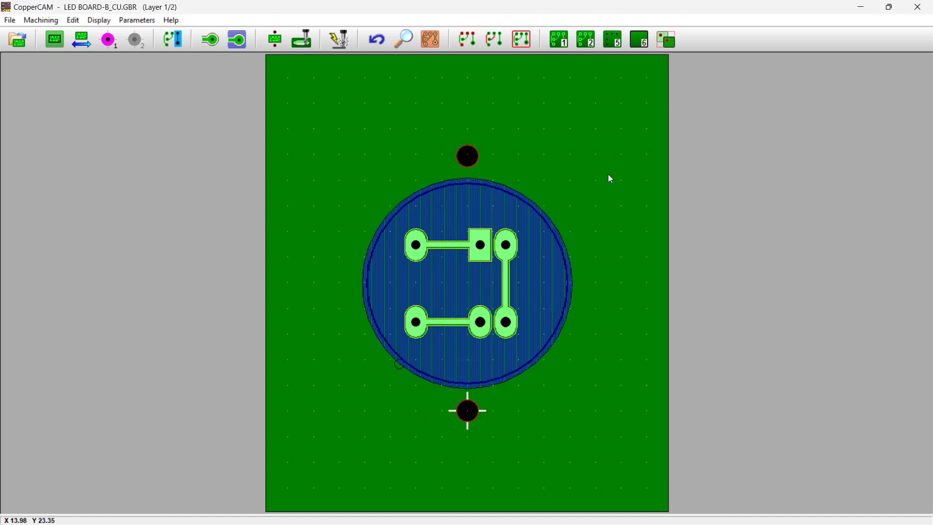
{"action": "left_click", "coordinate": [340, 41]}
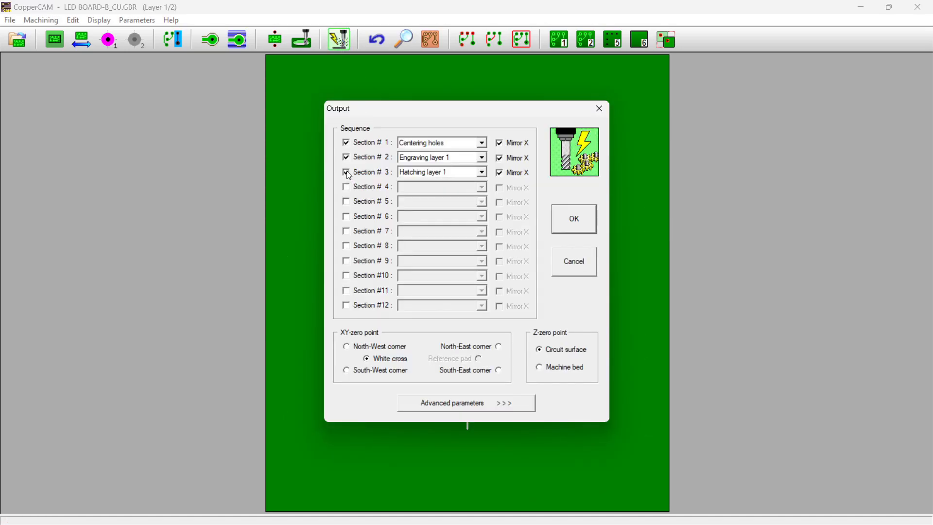
{"action": "left_click", "coordinate": [567, 260]}
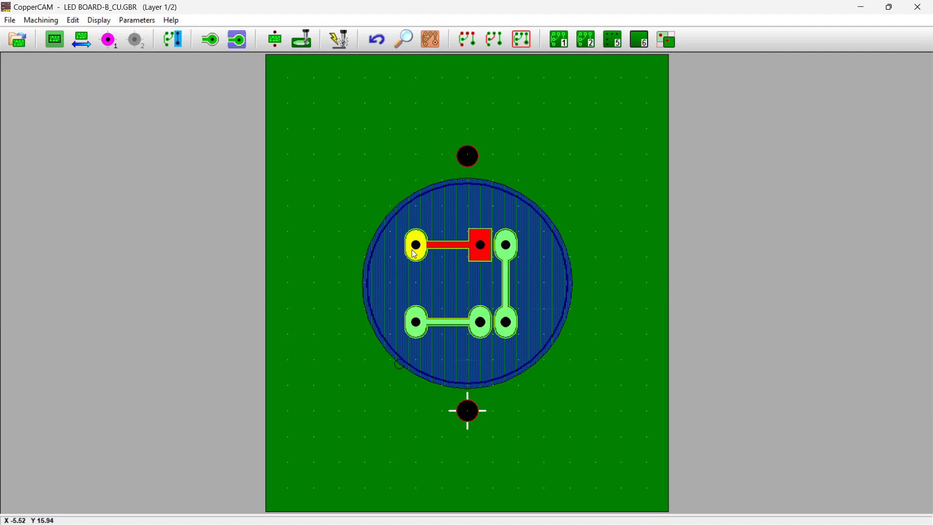
{"action": "left_click", "coordinate": [375, 208]}
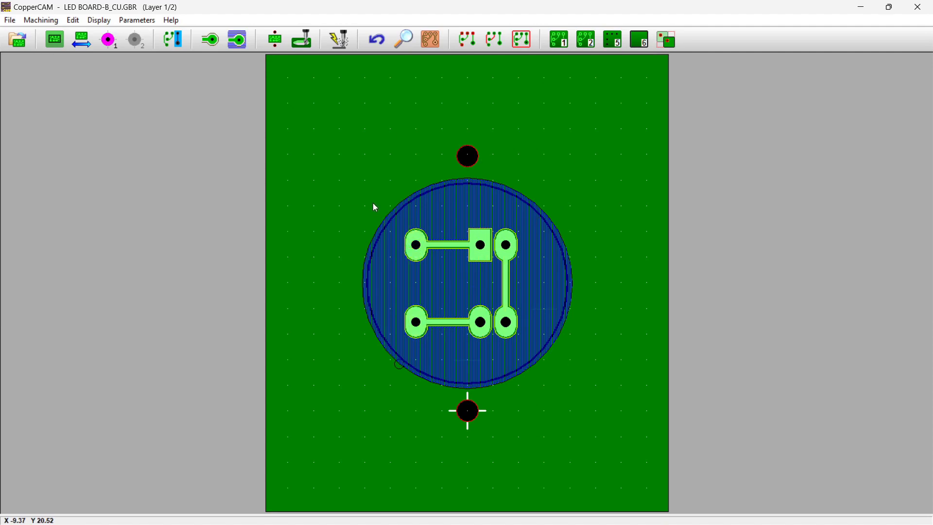
{"action": "left_click", "coordinate": [417, 246]}
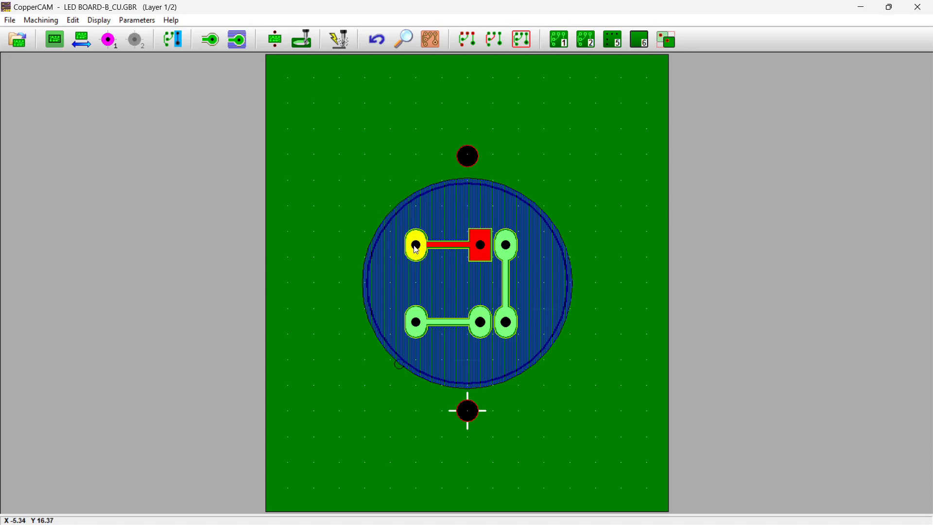
{"action": "left_click", "coordinate": [394, 217]}
{"action": "left_click", "coordinate": [500, 338]}
{"action": "left_click", "coordinate": [437, 287]}
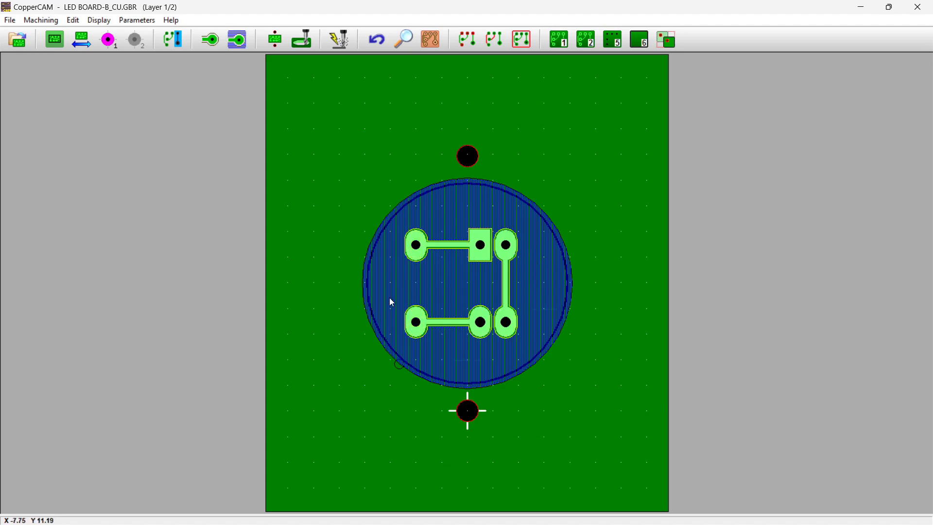
{"action": "left_click", "coordinate": [417, 249]}
Generate the milling output for the coating on the pads with Flip X enabled.
{"action": "left_click", "coordinate": [48, 22]}
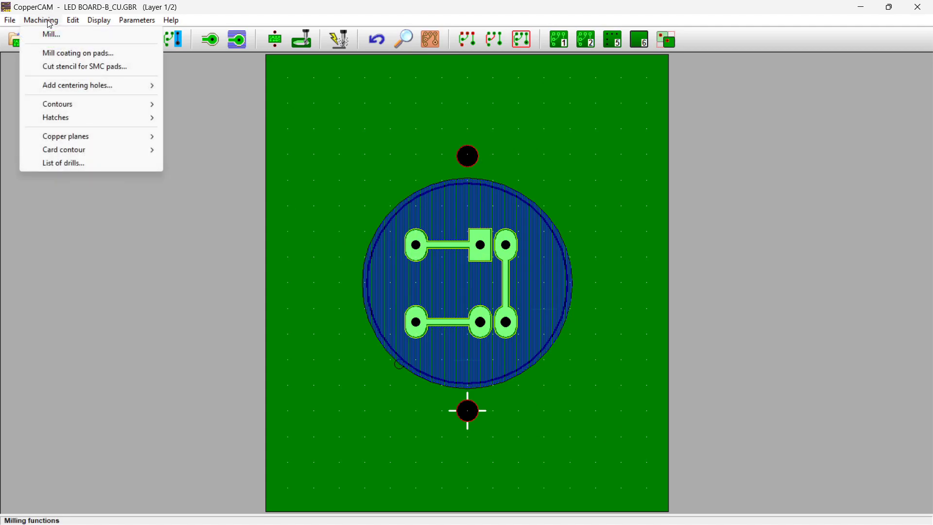
{"action": "left_click", "coordinate": [55, 54]}
{"action": "left_click_drag", "start_coordinate": [57, 69], "coordinate": [33, 72]}
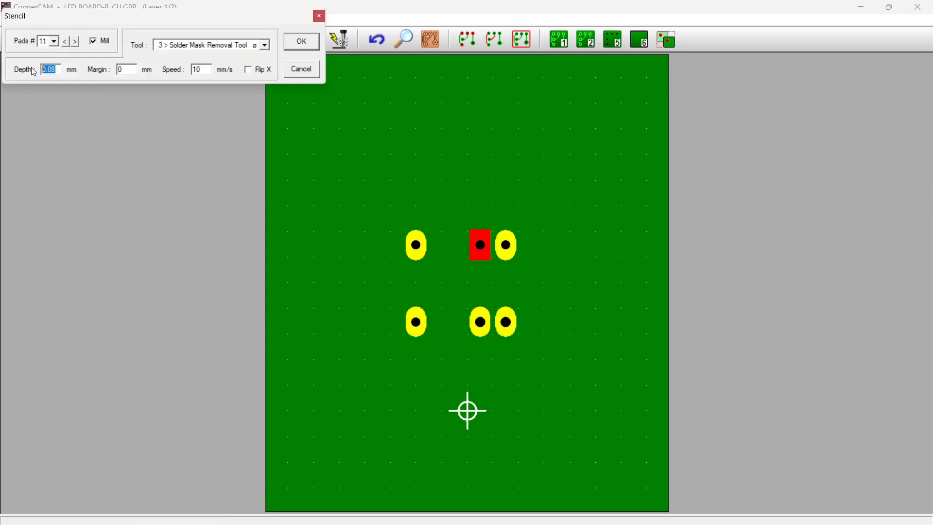
{"action": "left_click", "coordinate": [57, 70]}
{"action": "left_click", "coordinate": [248, 70]}
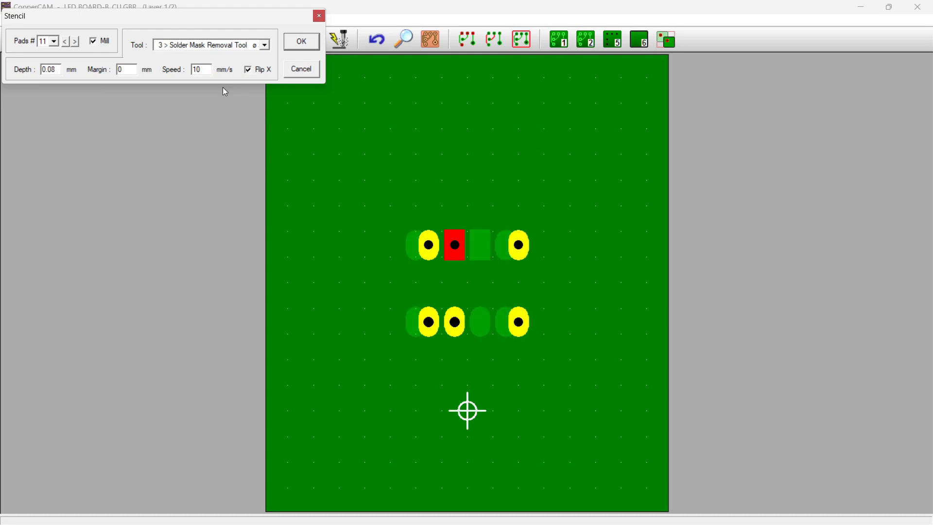
{"action": "left_click", "coordinate": [301, 41]}
Save the pad coating milling code to the Desktop as op2_smr and close the text file.
{"action": "left_click", "coordinate": [456, 194]}
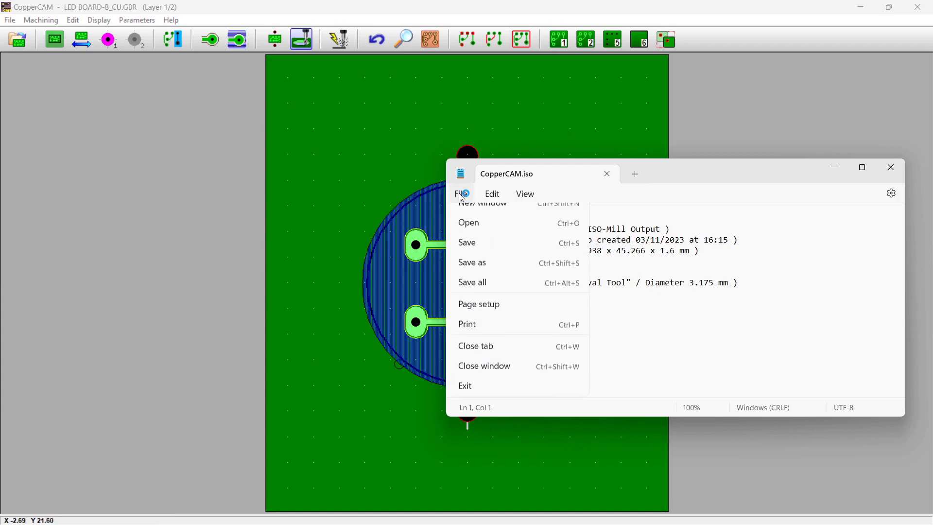
{"action": "left_click", "coordinate": [502, 295]}
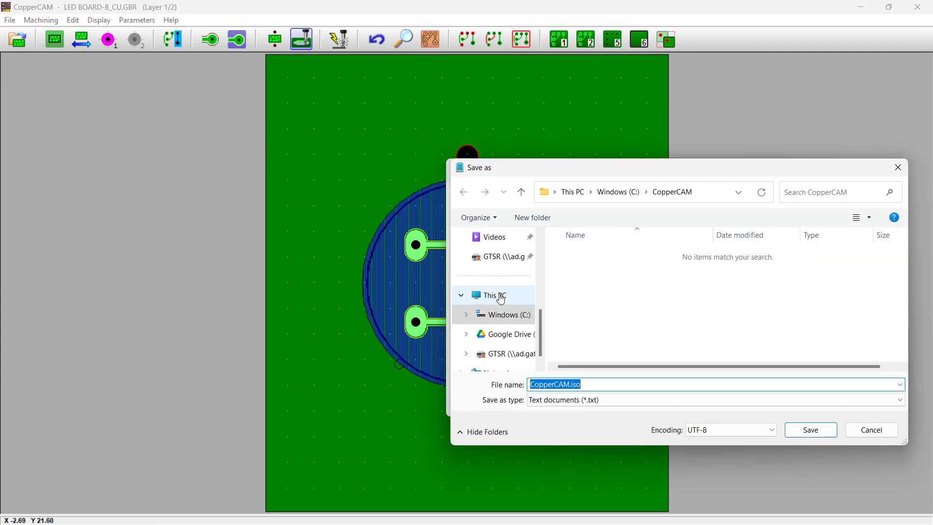
{"action": "type", "text": "op2"}
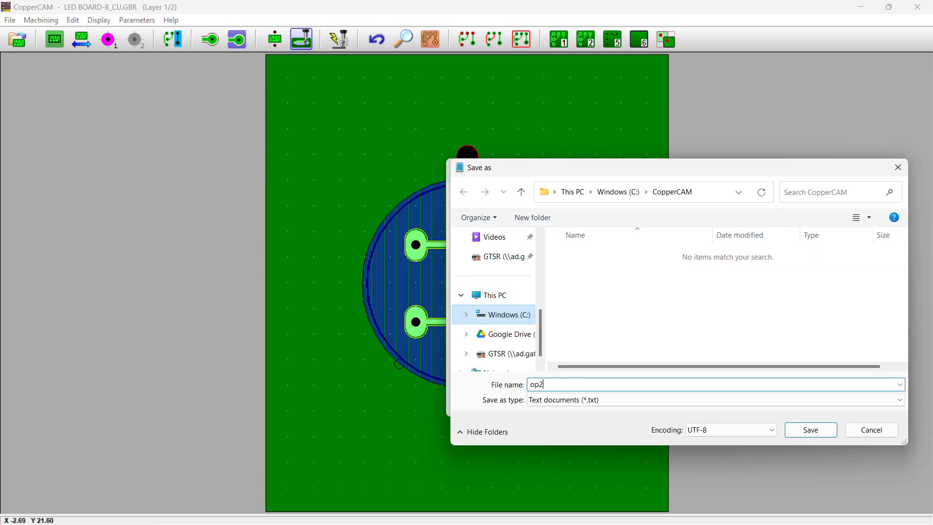
{"action": "type", "text": "_smr"}
{"action": "scroll", "coordinate": [498, 298], "scroll_direction": "up", "scroll_amount": 3}
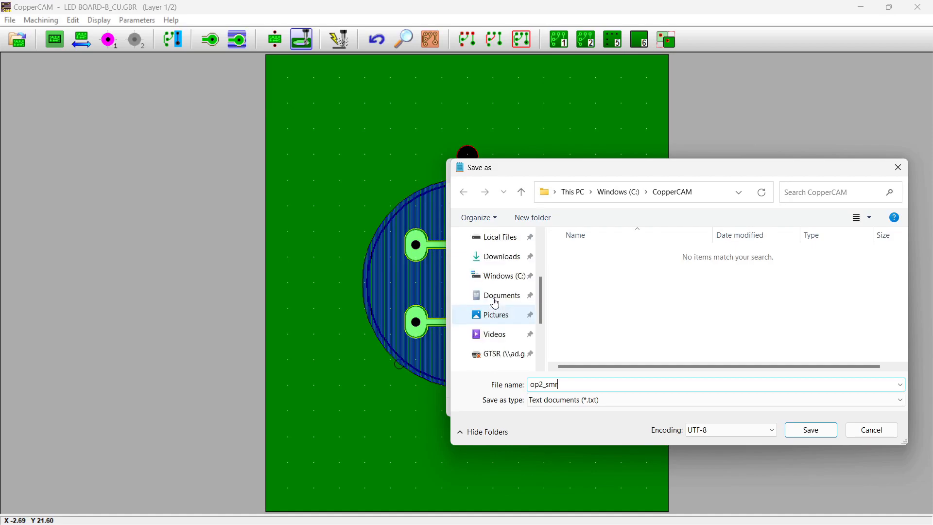
{"action": "type", "text": "r"}
{"action": "left_click", "coordinate": [498, 298]}
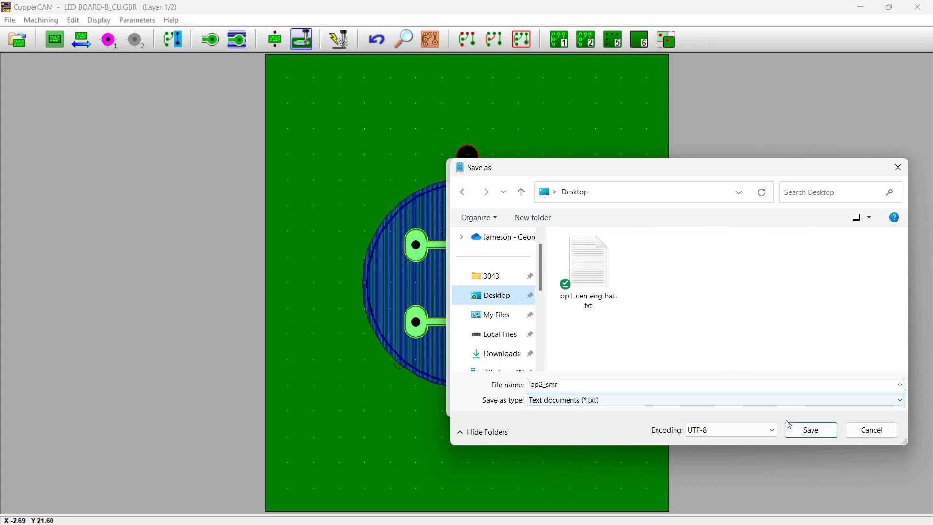
{"action": "left_click", "coordinate": [808, 430]}
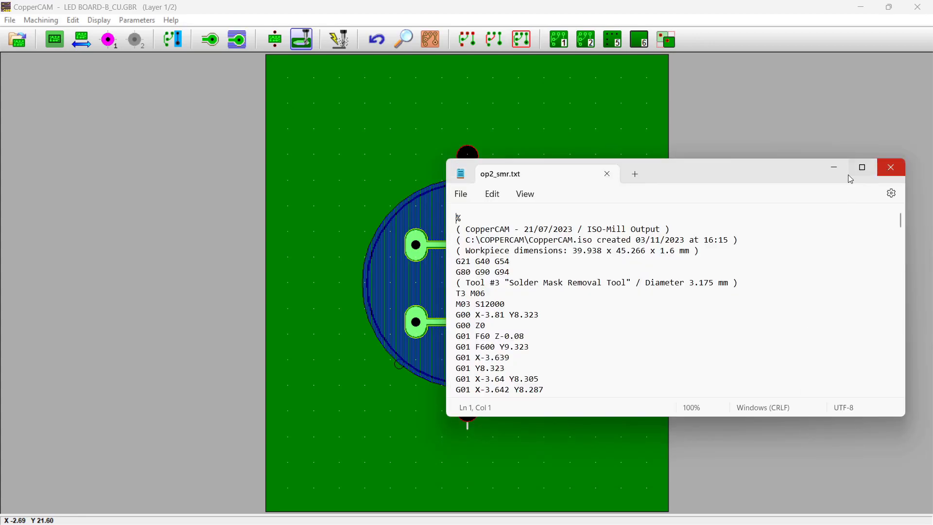
{"action": "left_click", "coordinate": [605, 173]}
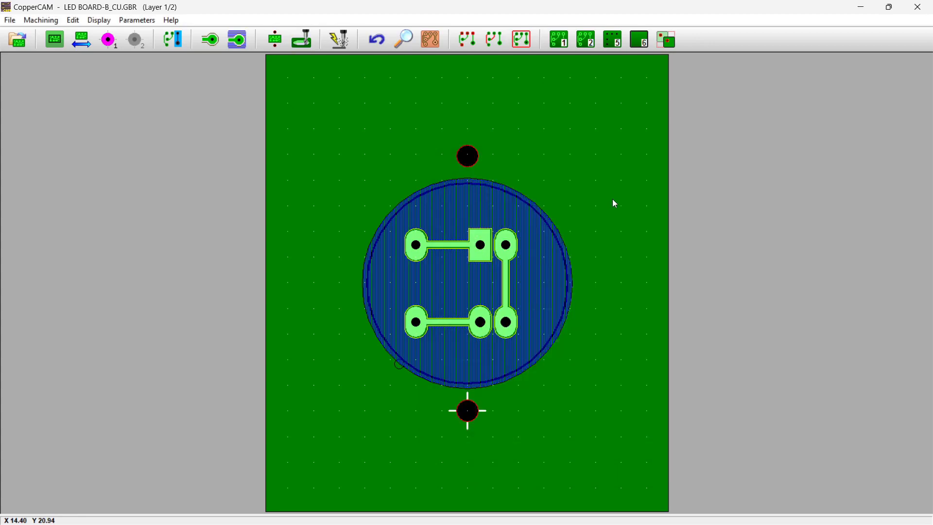
Generate the milling output for Engraving layer 2 alone, with Mirror X off and the other sections disabled.
{"action": "left_click", "coordinate": [339, 39]}
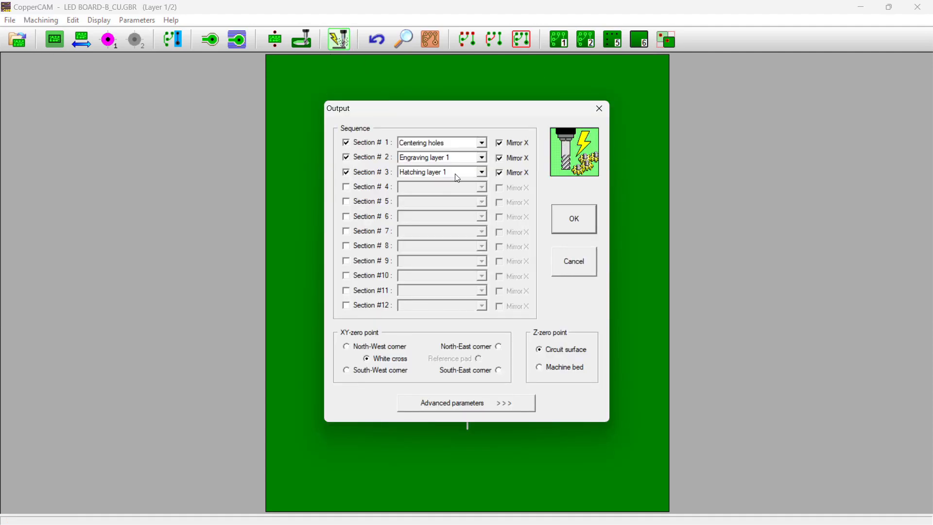
{"action": "left_click", "coordinate": [501, 173]}
{"action": "left_click", "coordinate": [500, 158]}
{"action": "left_click", "coordinate": [346, 173]}
{"action": "left_click", "coordinate": [413, 143]}
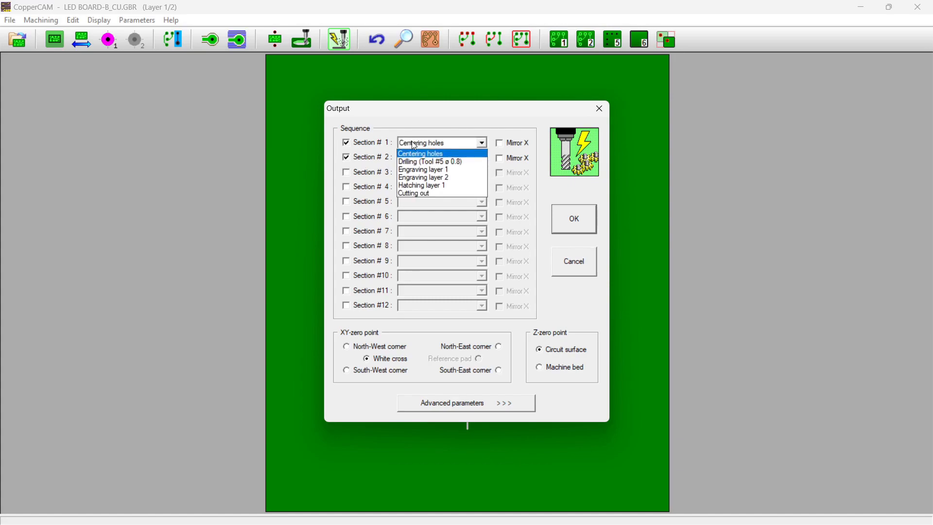
{"action": "left_click", "coordinate": [417, 178]}
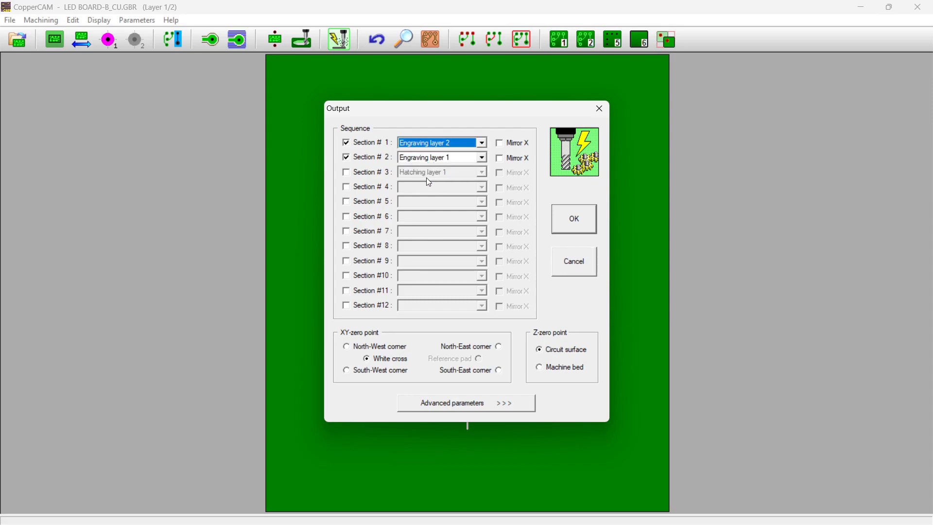
{"action": "left_click", "coordinate": [410, 158]}
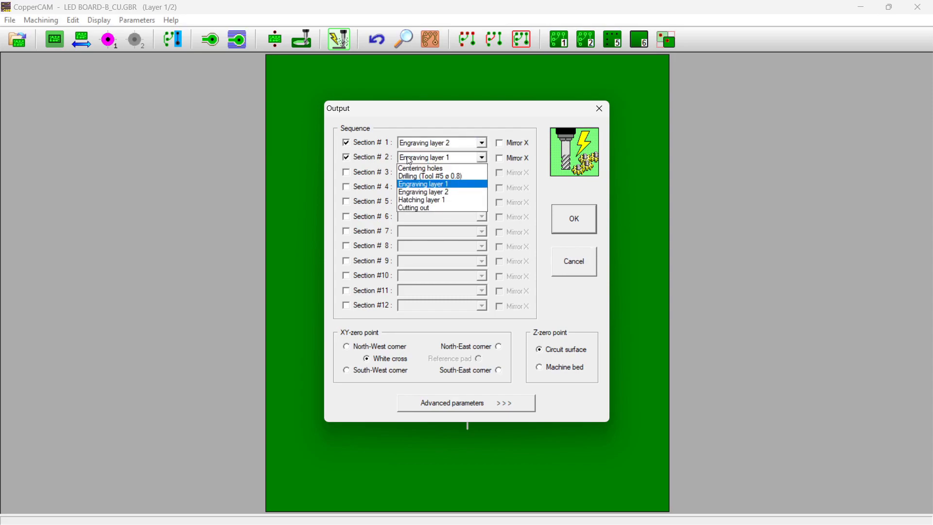
{"action": "left_click", "coordinate": [413, 158]}
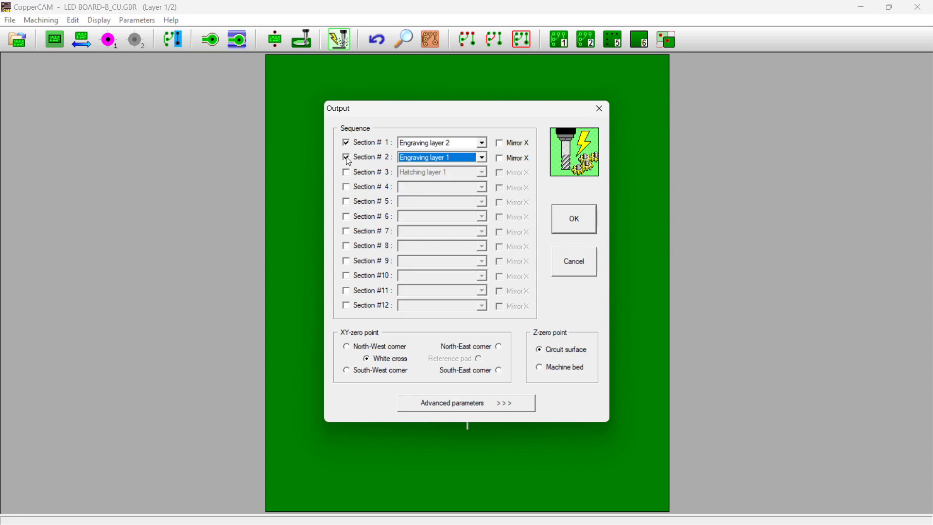
{"action": "left_click", "coordinate": [346, 158]}
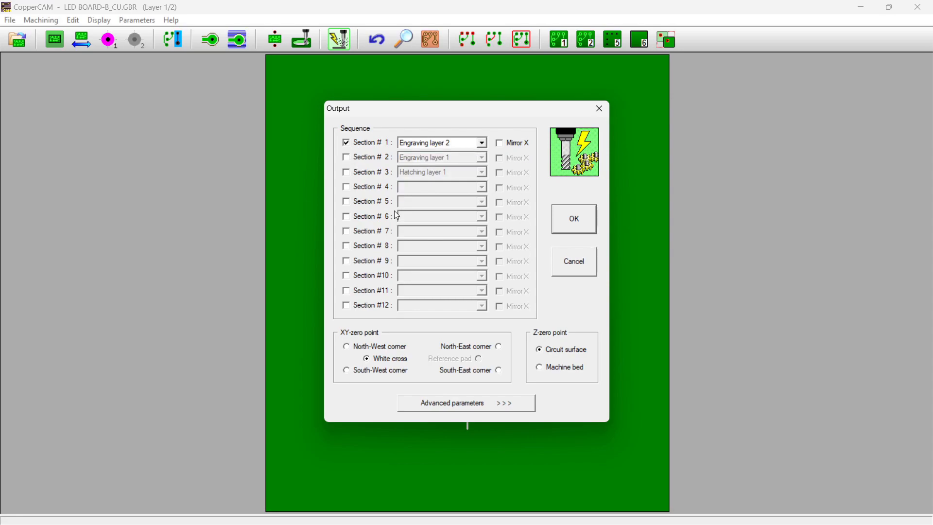
{"action": "left_click", "coordinate": [563, 222]}
Save the layer 2 engraving code to the Desktop as op3_eng and close the text file.
{"action": "left_click", "coordinate": [461, 194]}
{"action": "left_click", "coordinate": [480, 293]}
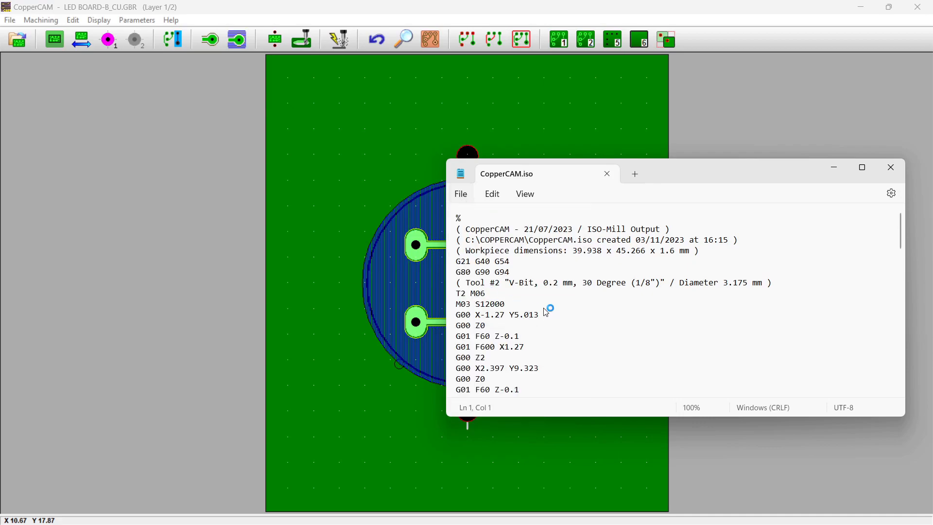
{"action": "type", "text": "op3"}
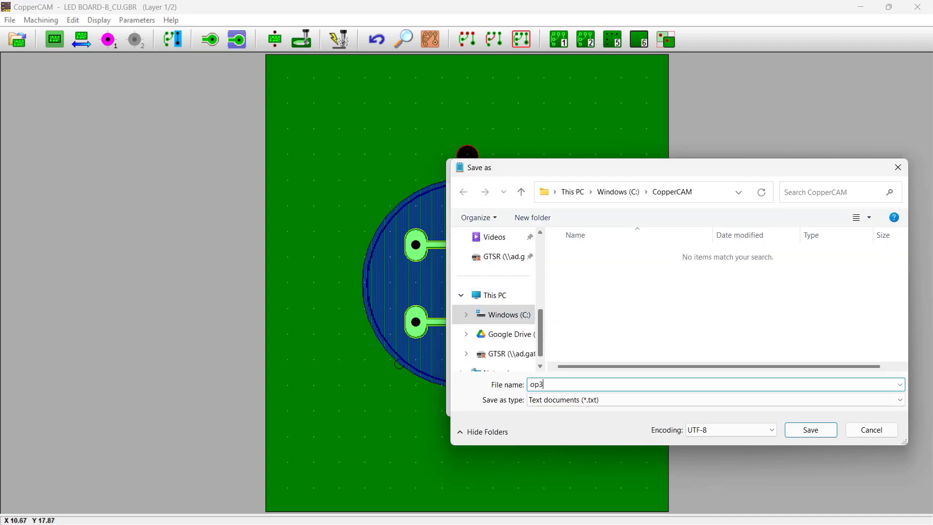
{"action": "type", "text": "_eng"}
{"action": "scroll", "coordinate": [501, 322], "scroll_direction": "up", "scroll_amount": 8}
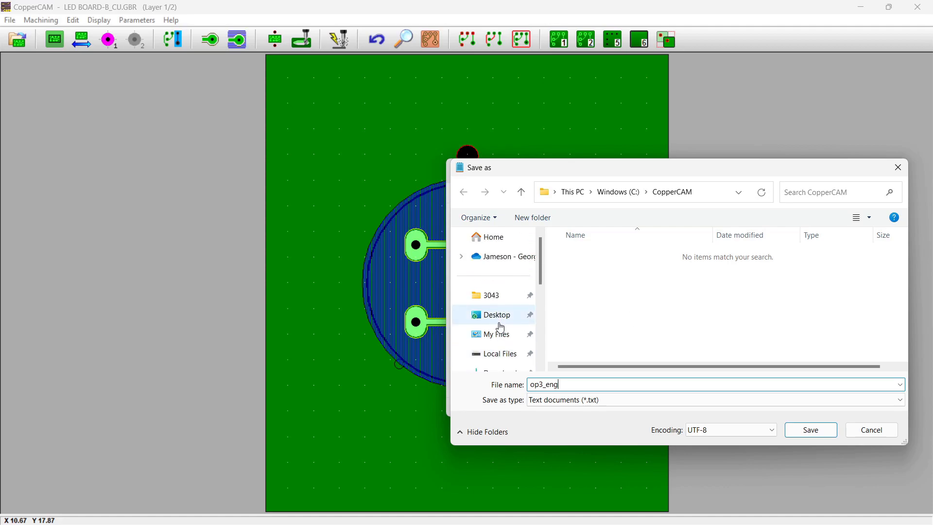
{"action": "left_click", "coordinate": [499, 316]}
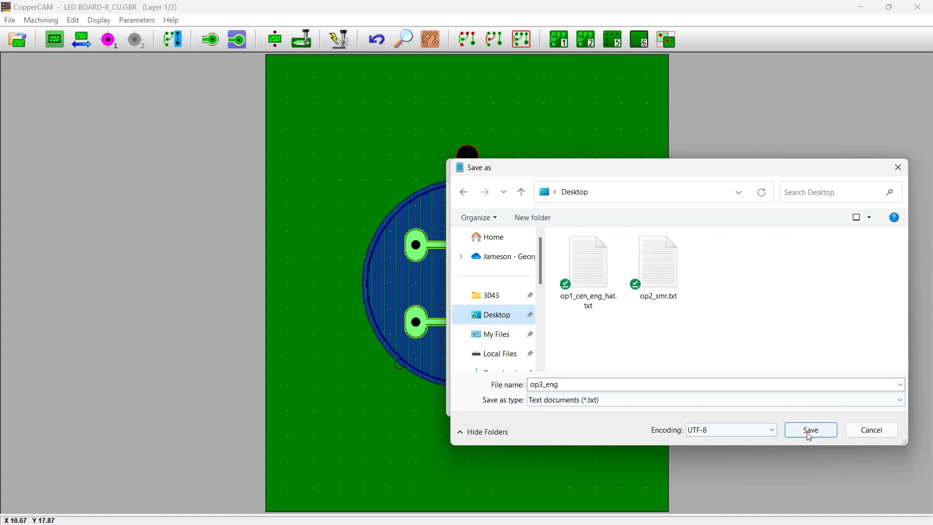
{"action": "left_click", "coordinate": [810, 430]}
{"action": "left_click", "coordinate": [607, 174]}
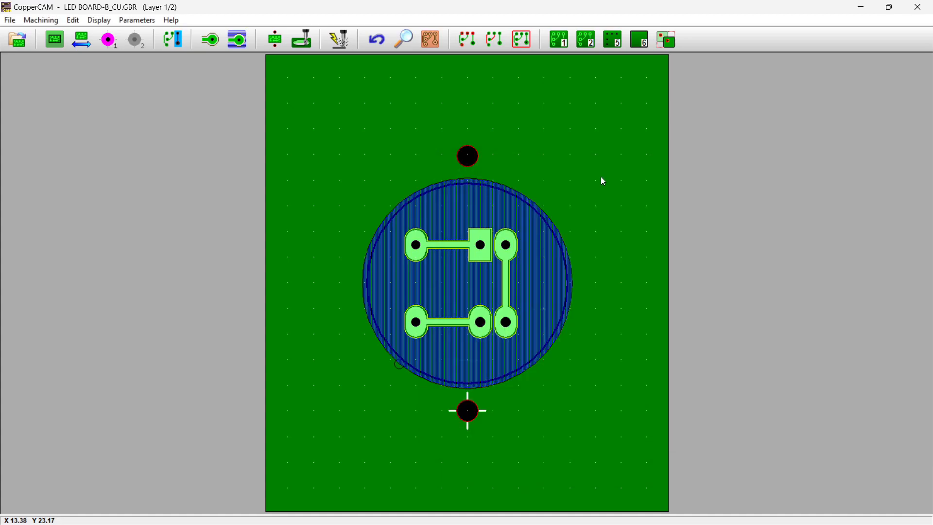
Turn off Flip X in the settings for milling the coating on the pads.
{"action": "left_click", "coordinate": [41, 20]}
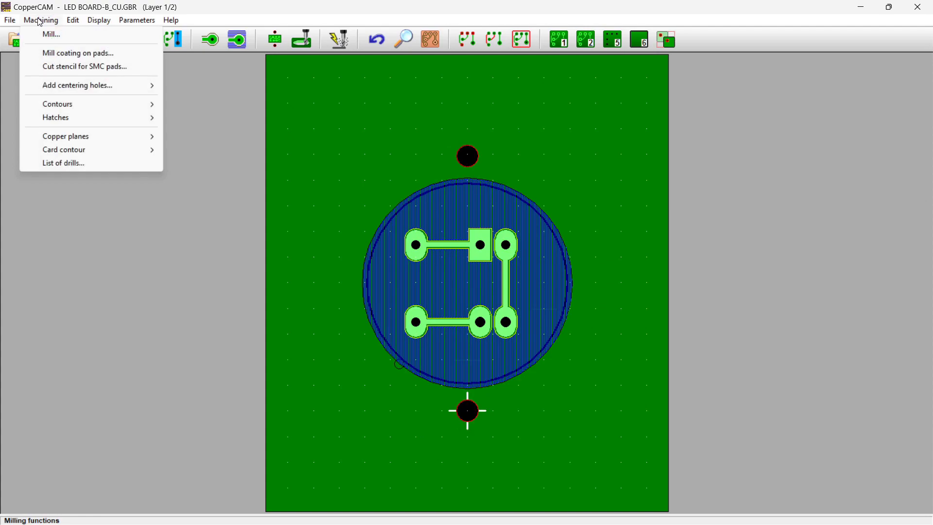
{"action": "left_click", "coordinate": [74, 54]}
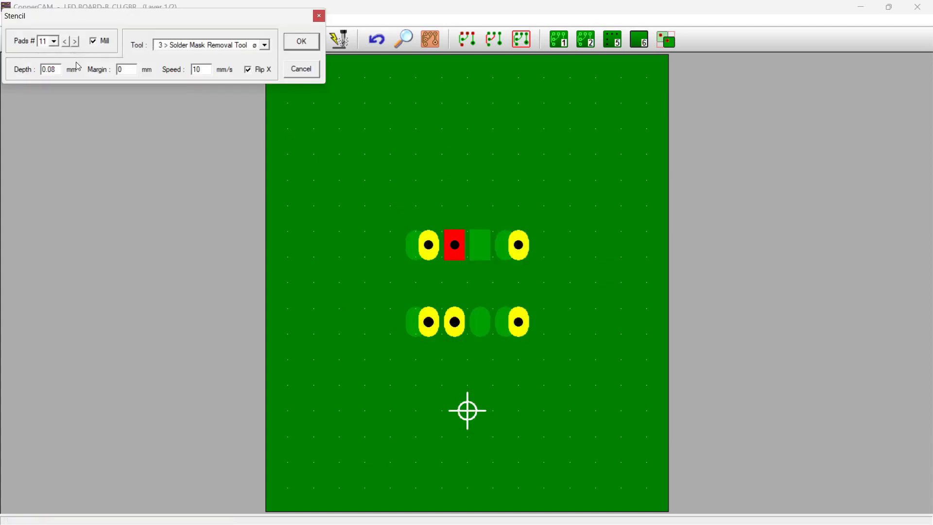
{"action": "left_click", "coordinate": [249, 70]}
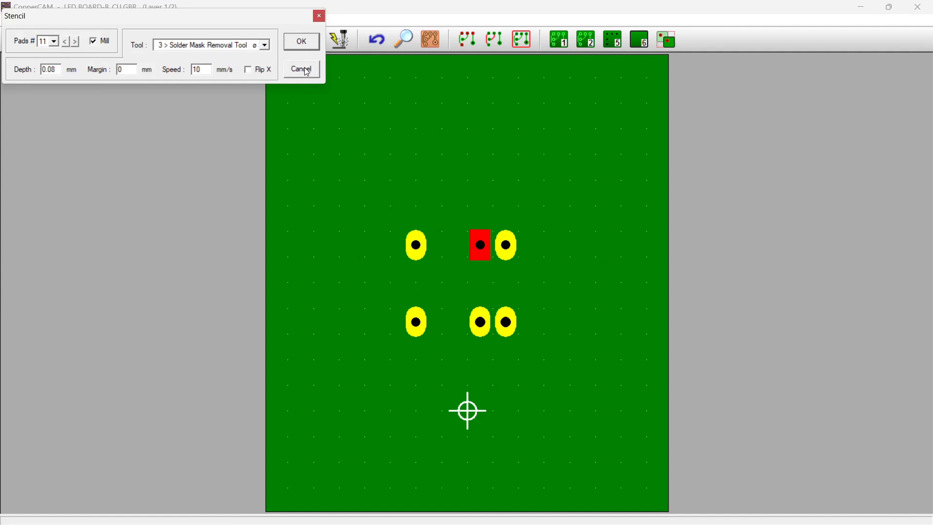
{"action": "left_click", "coordinate": [301, 42]}
Alternate between layer 1 and layer 2 to compare the pads and traces on both sides of the board.
{"action": "left_click", "coordinate": [585, 39]}
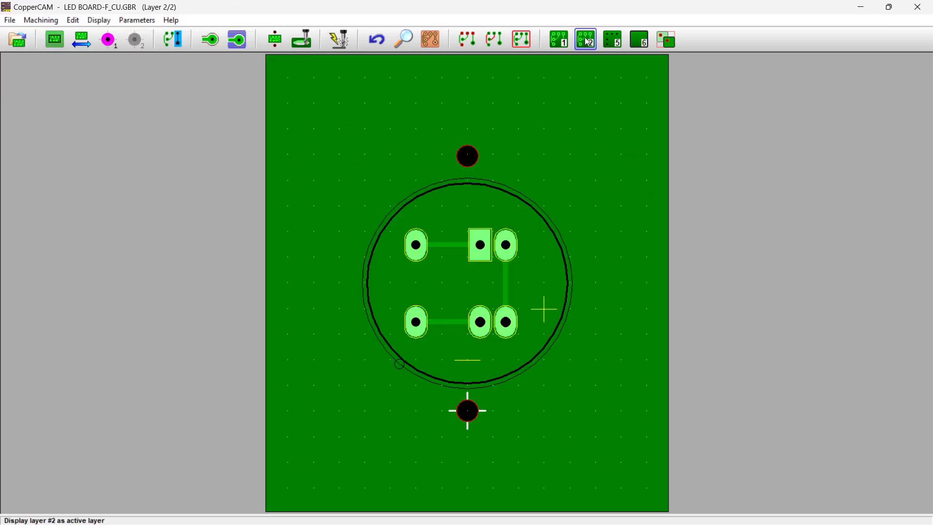
{"action": "left_click", "coordinate": [565, 42]}
{"action": "left_click", "coordinate": [586, 38]}
{"action": "left_click", "coordinate": [563, 41]}
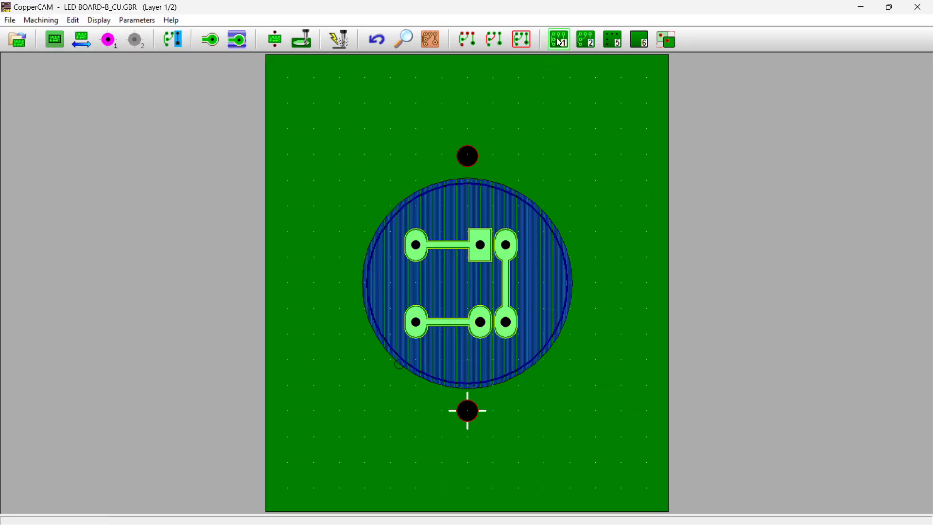
{"action": "left_click", "coordinate": [584, 41]}
{"action": "left_click", "coordinate": [561, 42]}
{"action": "left_click", "coordinate": [582, 42]}
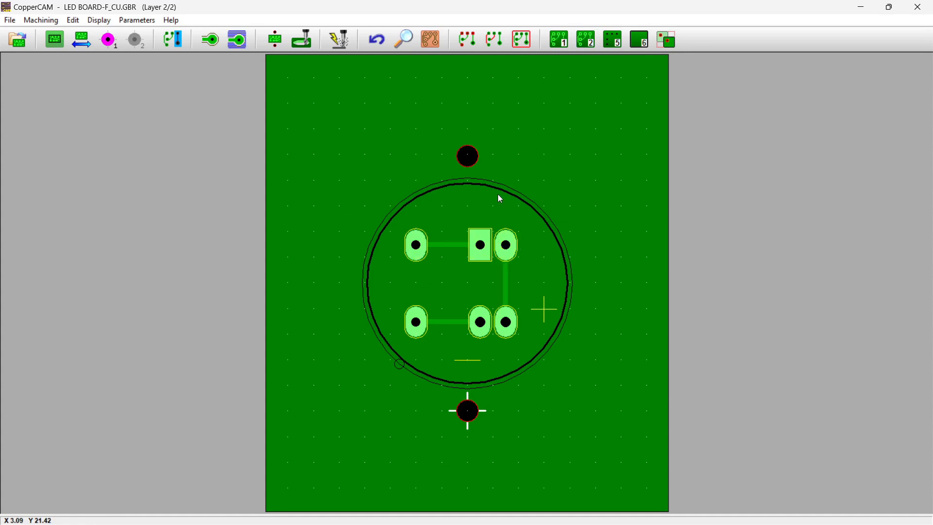
{"action": "left_click", "coordinate": [560, 38]}
{"action": "left_click", "coordinate": [585, 39]}
{"action": "left_click", "coordinate": [561, 40]}
Make layer 2 active and generate the milling output for the coating on its pads without Flip X.
{"action": "left_click", "coordinate": [587, 40]}
{"action": "left_click", "coordinate": [41, 20]}
{"action": "left_click", "coordinate": [59, 53]}
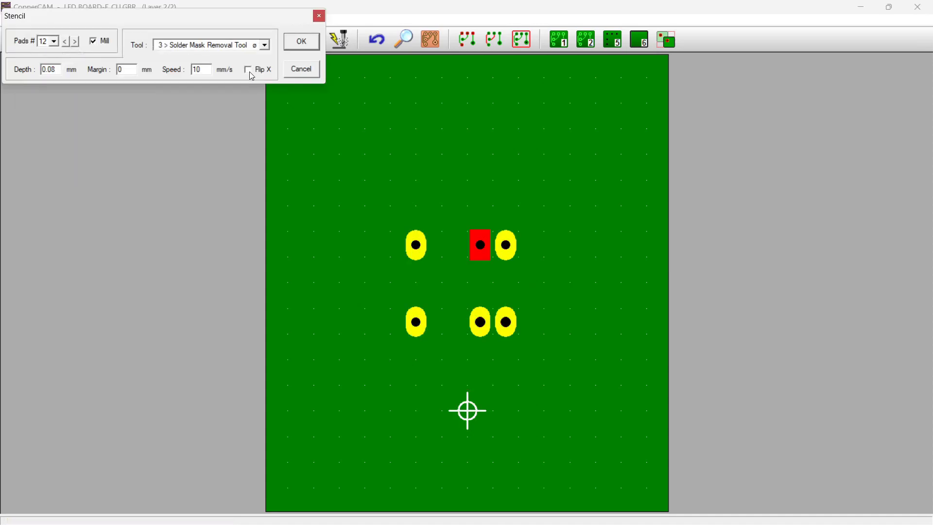
{"action": "left_click", "coordinate": [300, 43]}
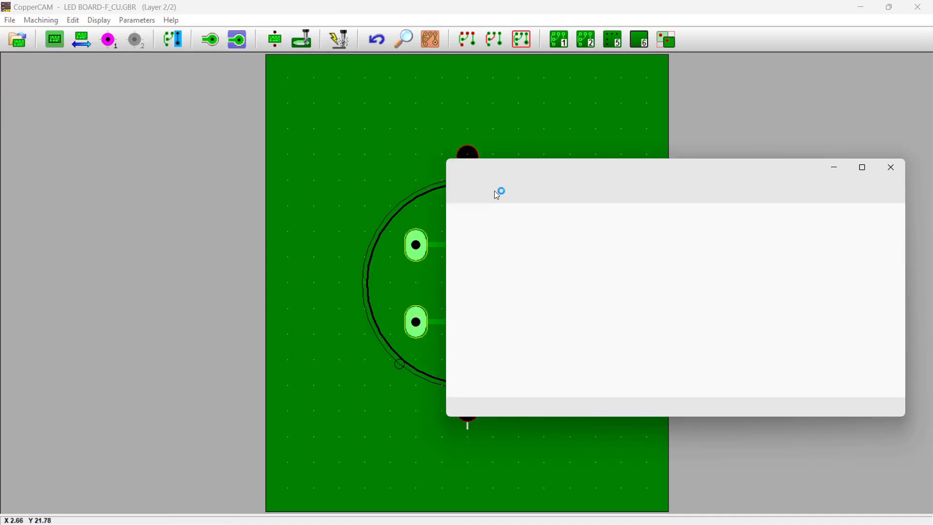
Save the layer 2 pad coating code to the Desktop as op4_smr and close the text file.
{"action": "left_click", "coordinate": [463, 194]}
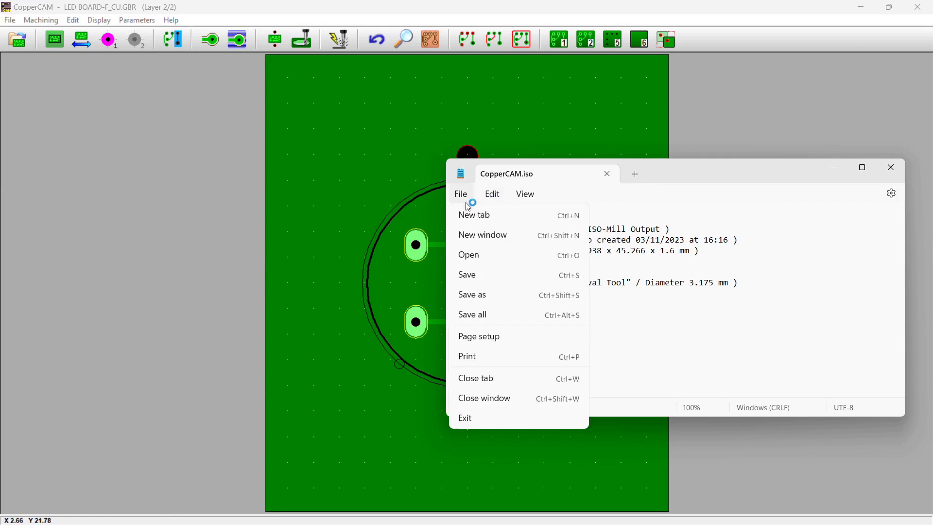
{"action": "left_click", "coordinate": [502, 301]}
{"action": "type", "text": "op"}
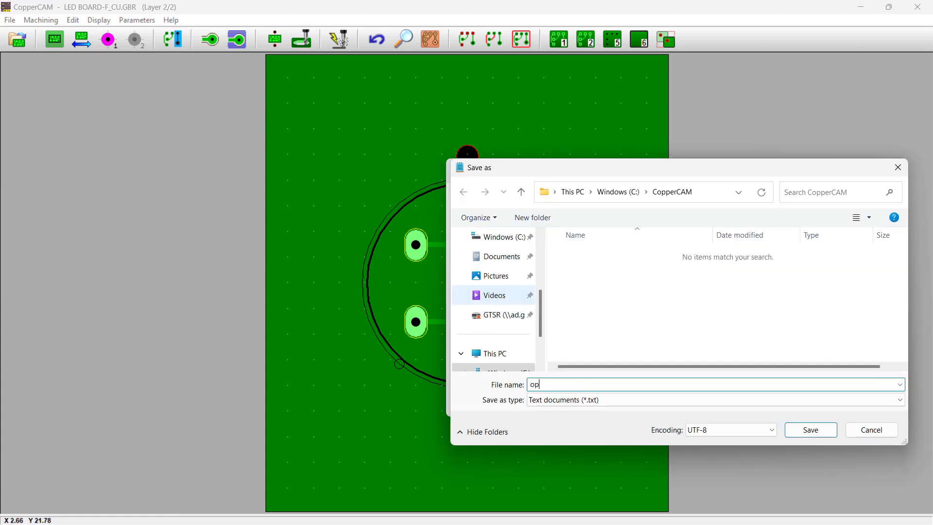
{"action": "type", "text": "4_sm"}
{"action": "scroll", "coordinate": [495, 296], "scroll_direction": "up", "scroll_amount": 5}
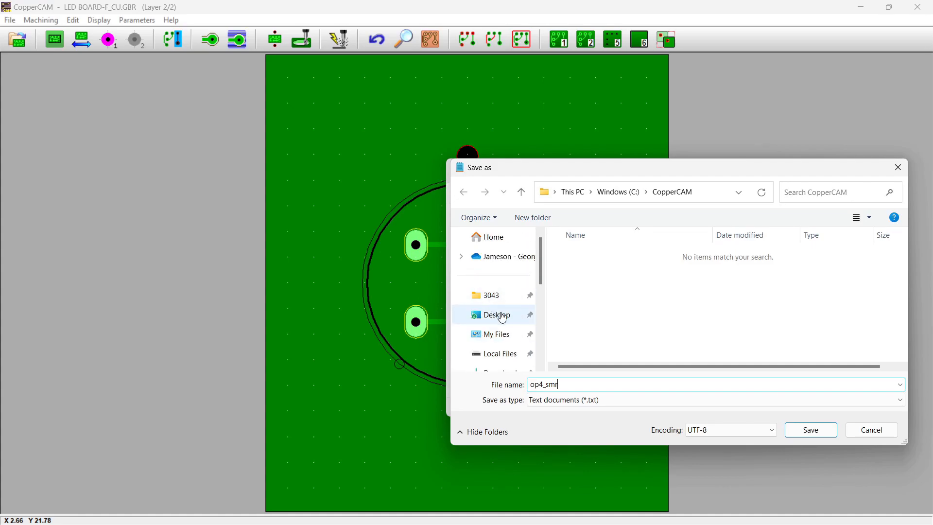
{"action": "left_click", "coordinate": [824, 429]}
{"action": "left_click", "coordinate": [606, 174]}
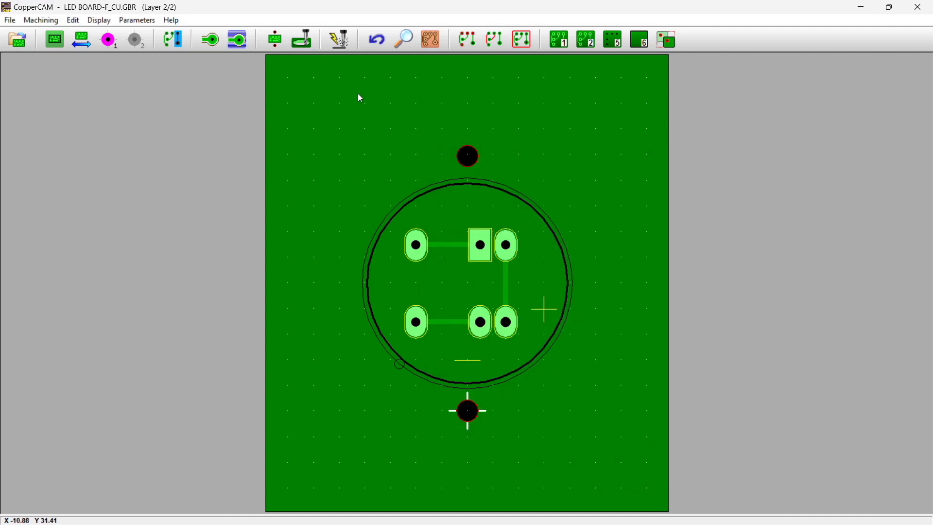
Generate the milling output with Drilling (Tool #5 ø 0.8) as section 1 and Cutting out as section 2, both unmirrored.
{"action": "left_click", "coordinate": [339, 40]}
{"action": "left_click", "coordinate": [410, 144]}
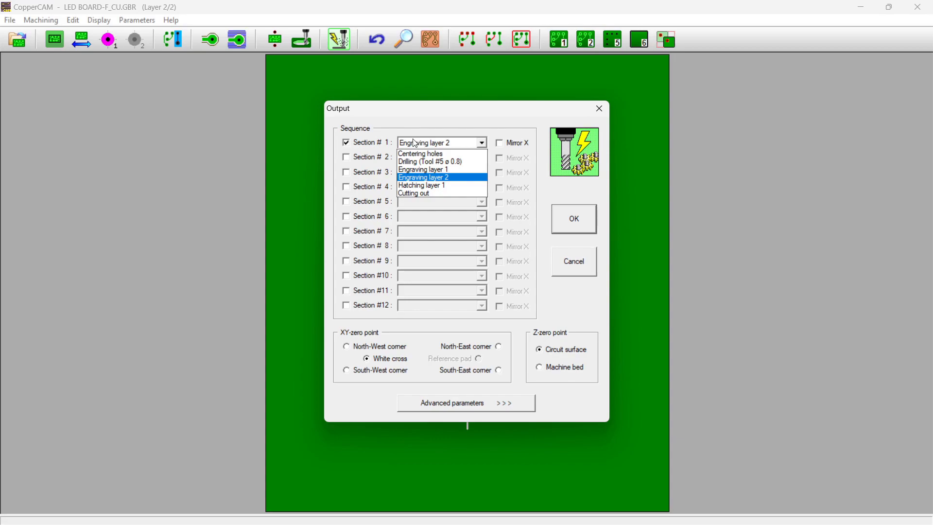
{"action": "left_click", "coordinate": [431, 166]}
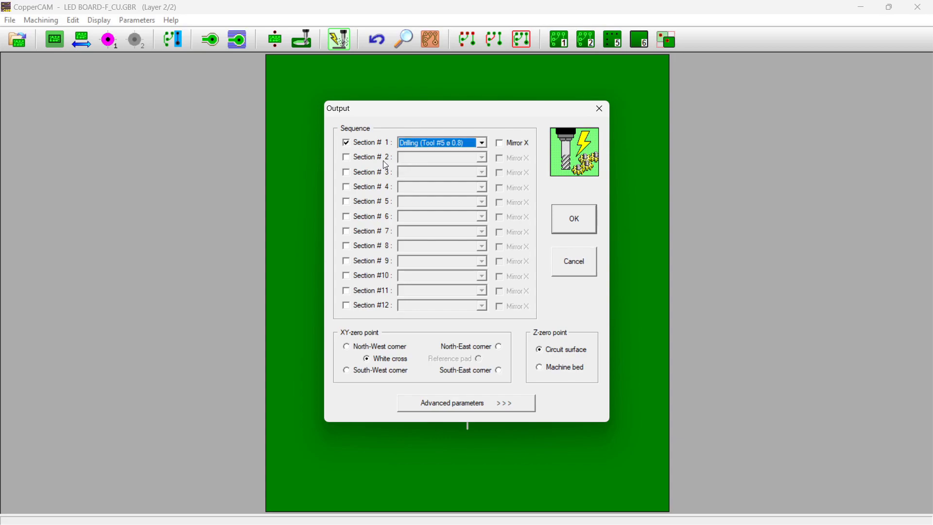
{"action": "left_click", "coordinate": [348, 158]}
{"action": "left_click", "coordinate": [415, 158]}
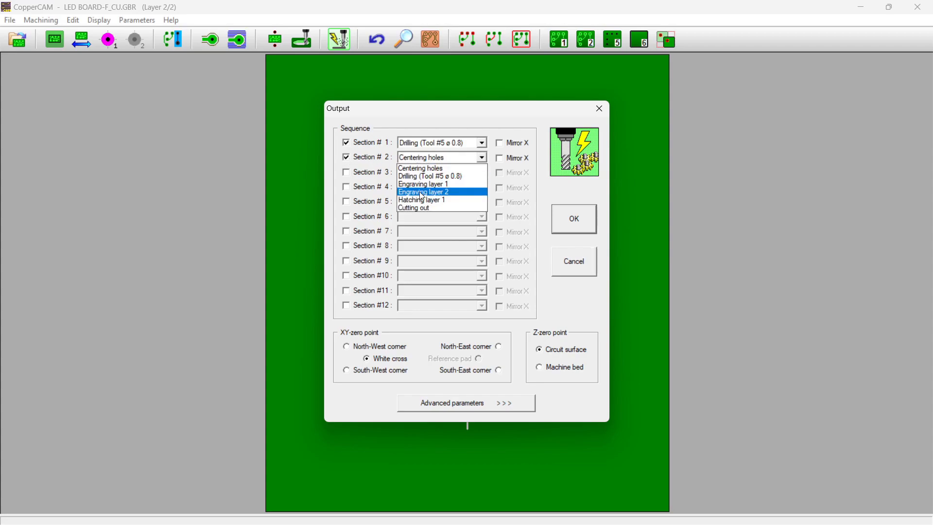
{"action": "left_click", "coordinate": [419, 209]}
{"action": "left_click", "coordinate": [574, 219]}
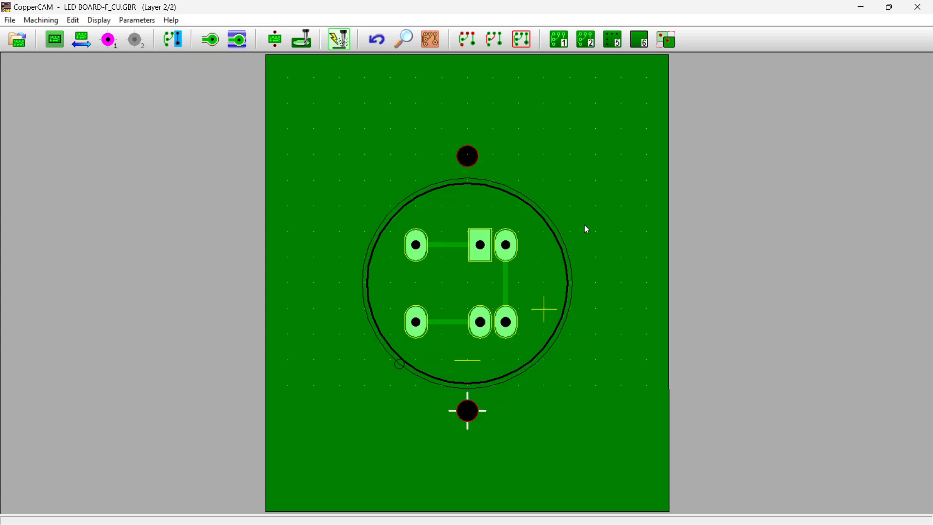
Save the drilling and cutting-out code to the Desktop as op5_dri_cut and close the text file.
{"action": "left_click", "coordinate": [461, 194]}
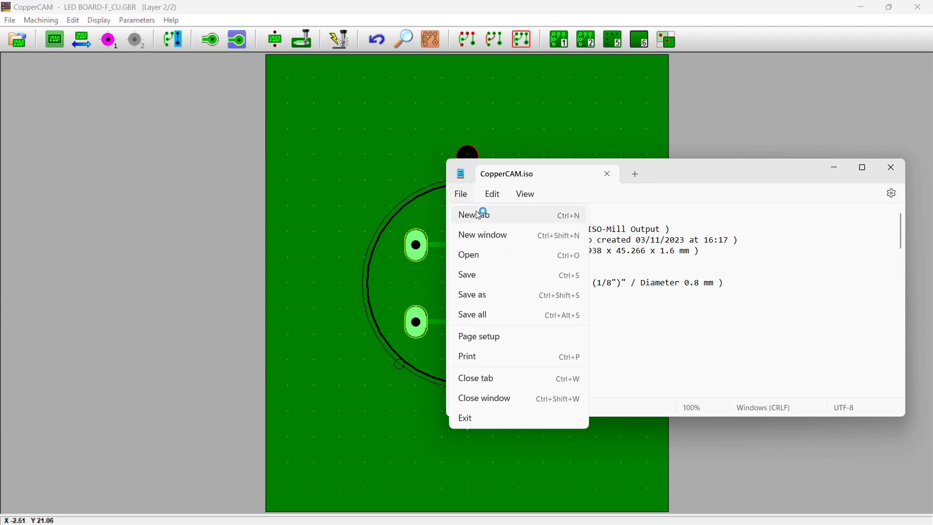
{"action": "left_click", "coordinate": [508, 295]}
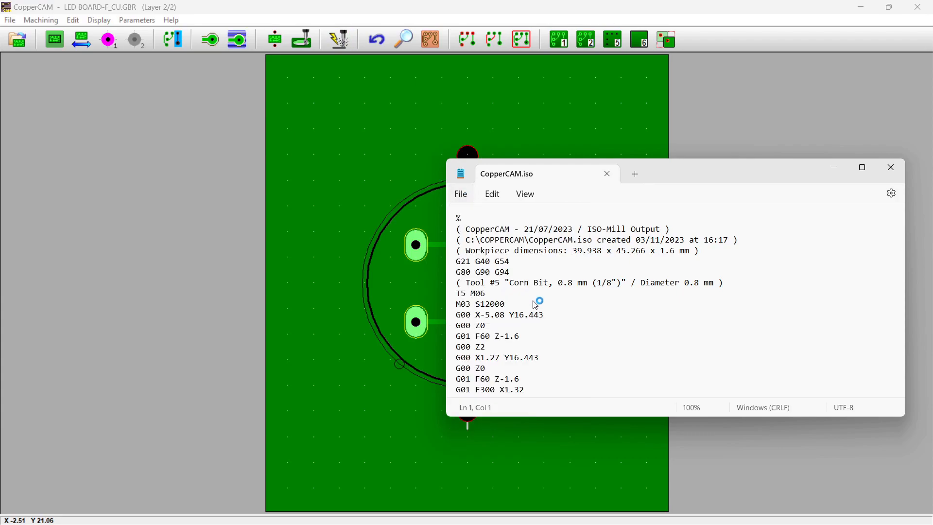
{"action": "type", "text": "op5_d"}
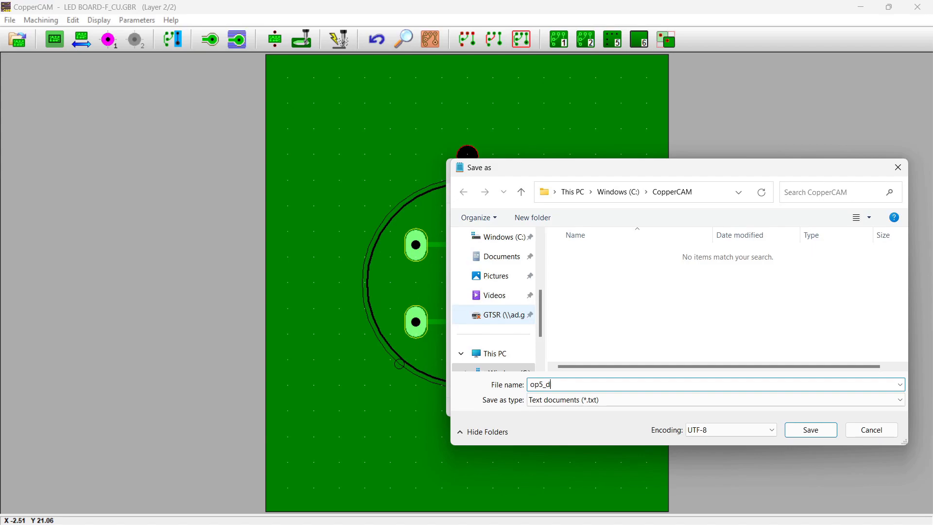
{"action": "type", "text": "ri_cut"}
{"action": "scroll", "coordinate": [487, 316], "scroll_direction": "up", "scroll_amount": 5}
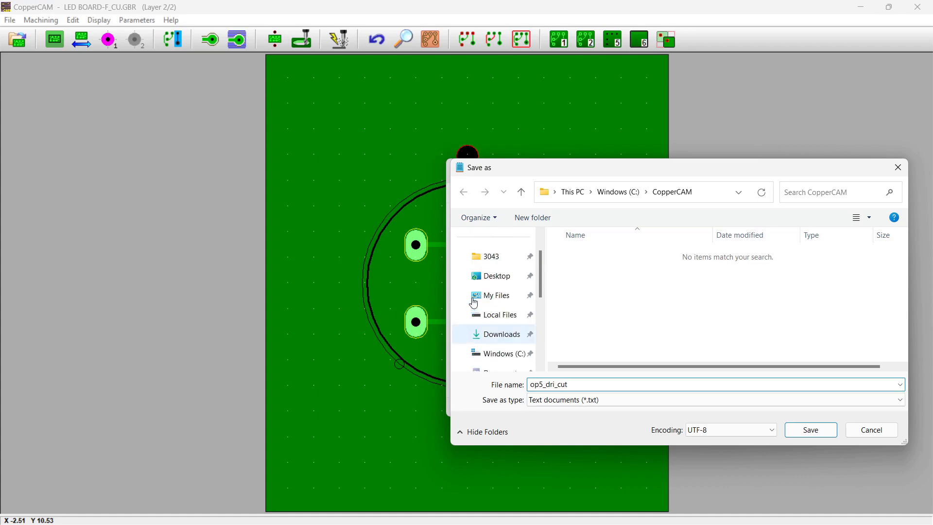
{"action": "left_click", "coordinate": [487, 316]}
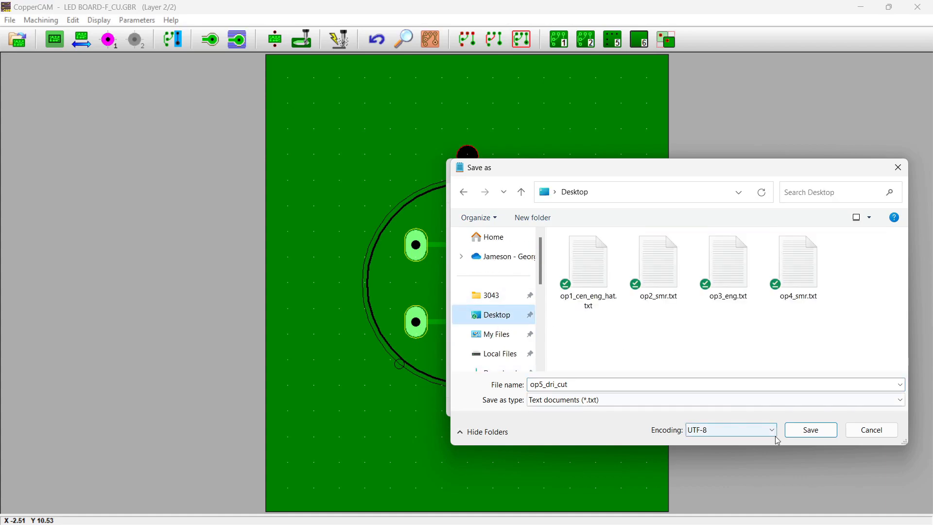
{"action": "left_click", "coordinate": [797, 431]}
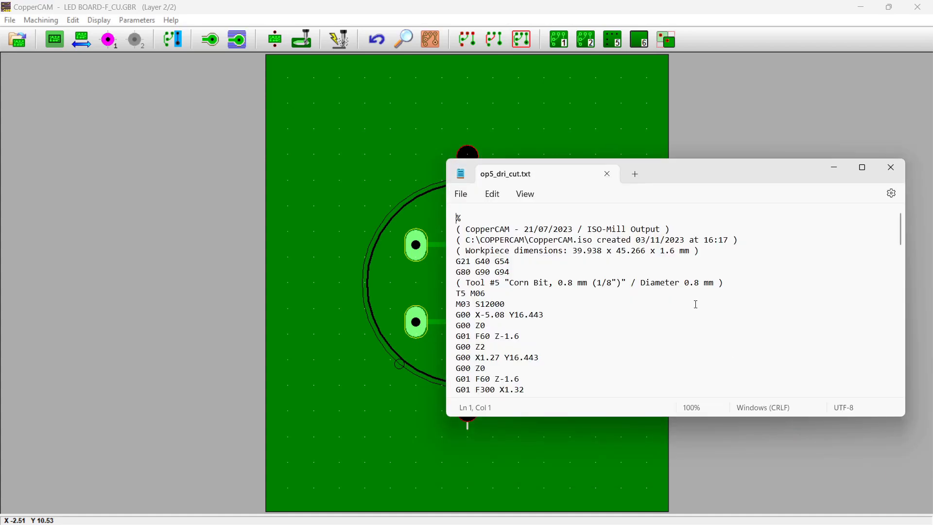
{"action": "left_click", "coordinate": [607, 174]}
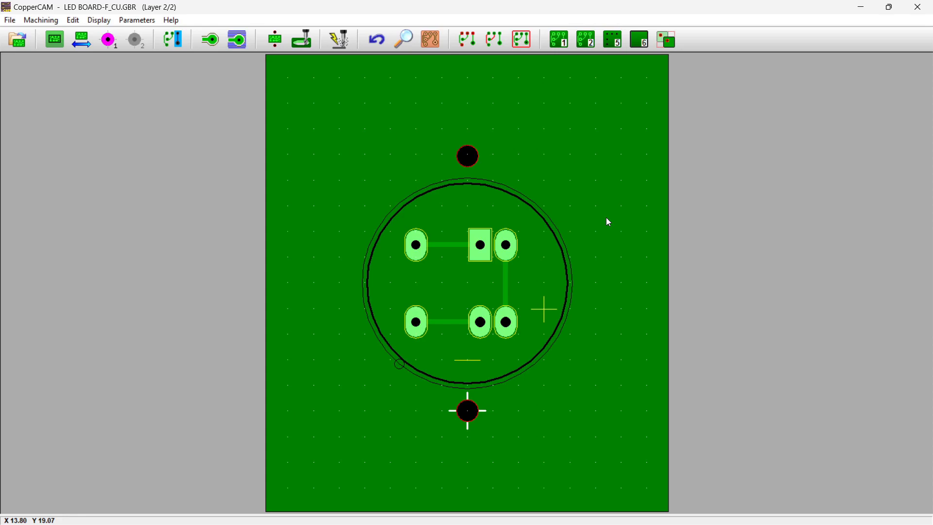
Check the board dimensions, reframing margin and thickness, leaving the settings unchanged.
{"action": "key", "text": "ctrl+d"}
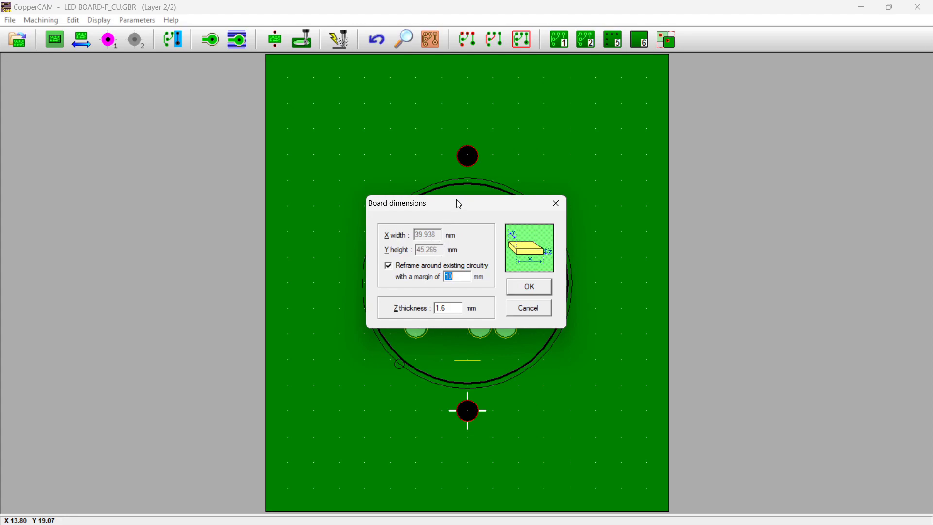
{"action": "left_click", "coordinate": [538, 309]}
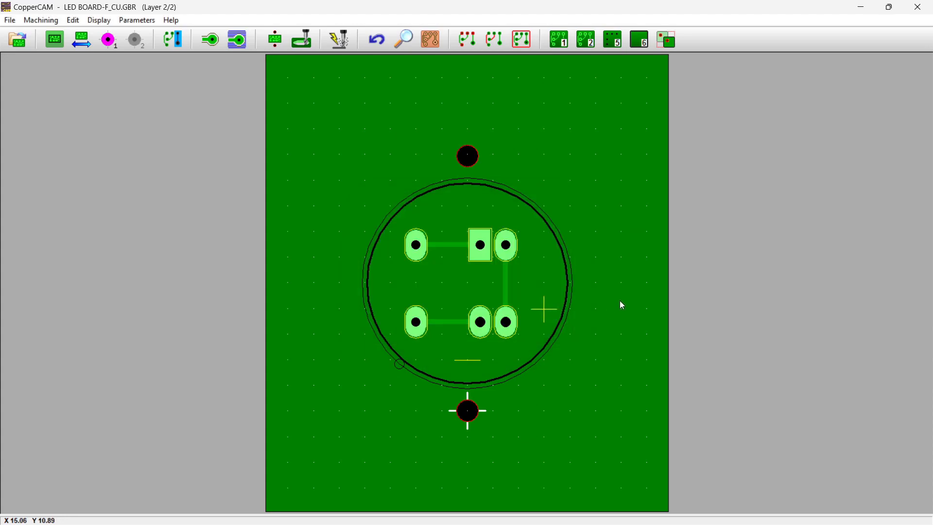